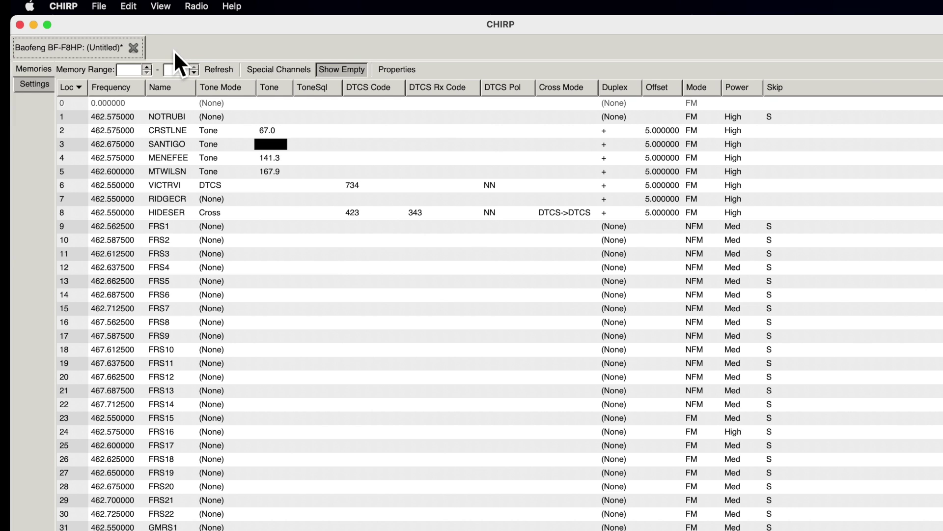
- Create a blank CSV channel file, compare it with the Baofeng BF-F8HP file, and close it again
click(101, 7)
click(108, 31)
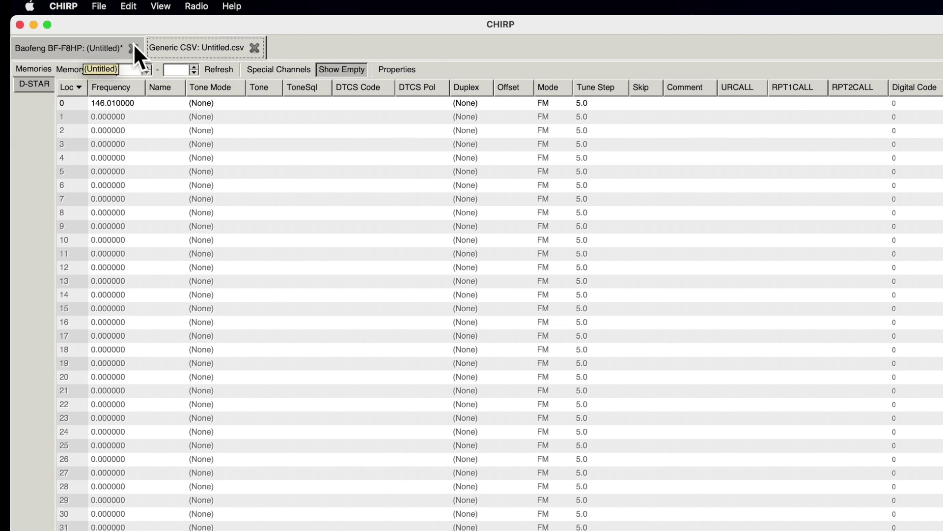
click(99, 47)
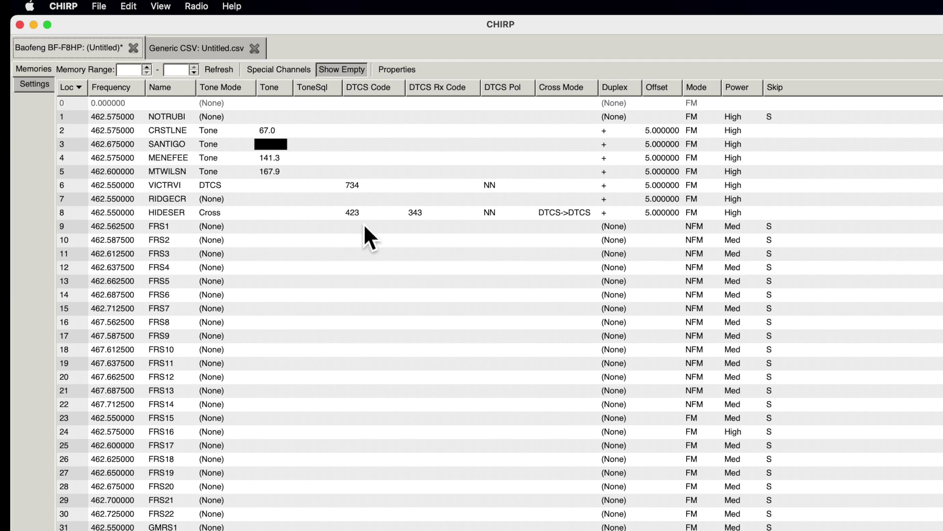
click(187, 52)
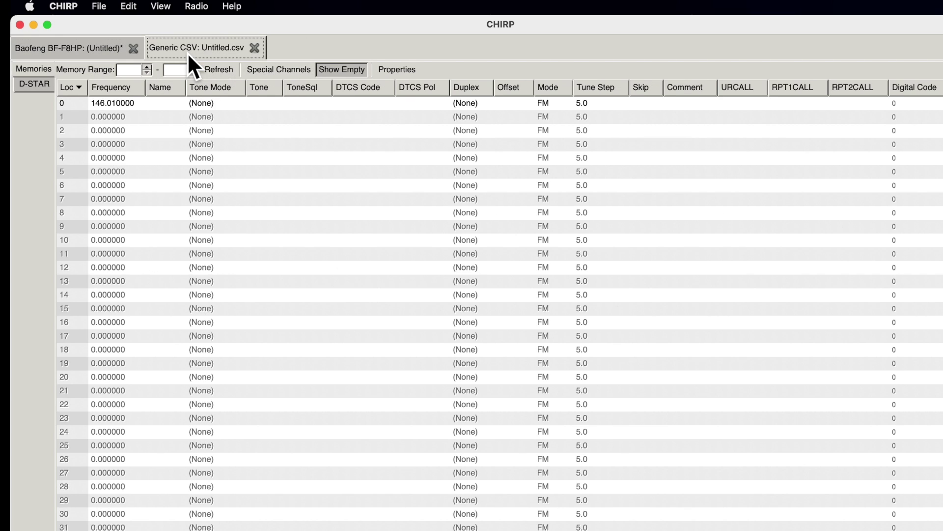
click(202, 7)
mouse_move(229, 55)
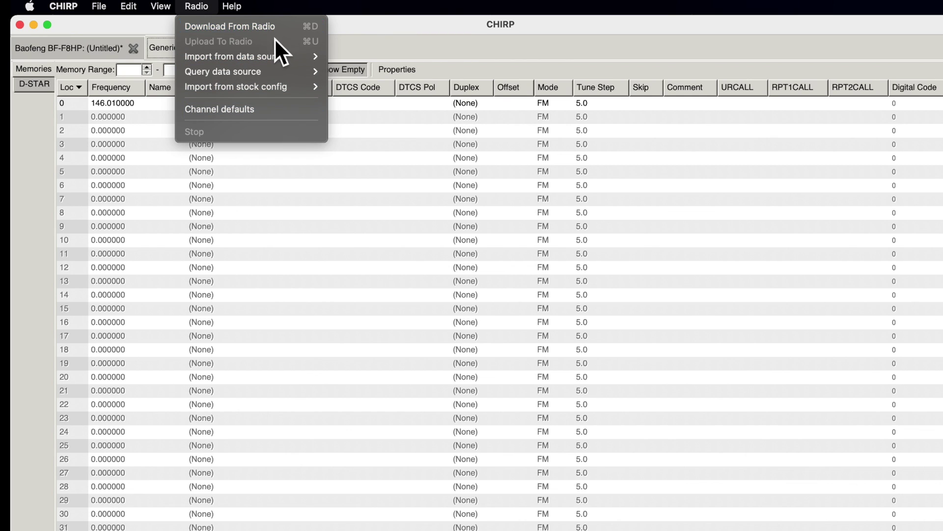
key(Escape)
click(255, 47)
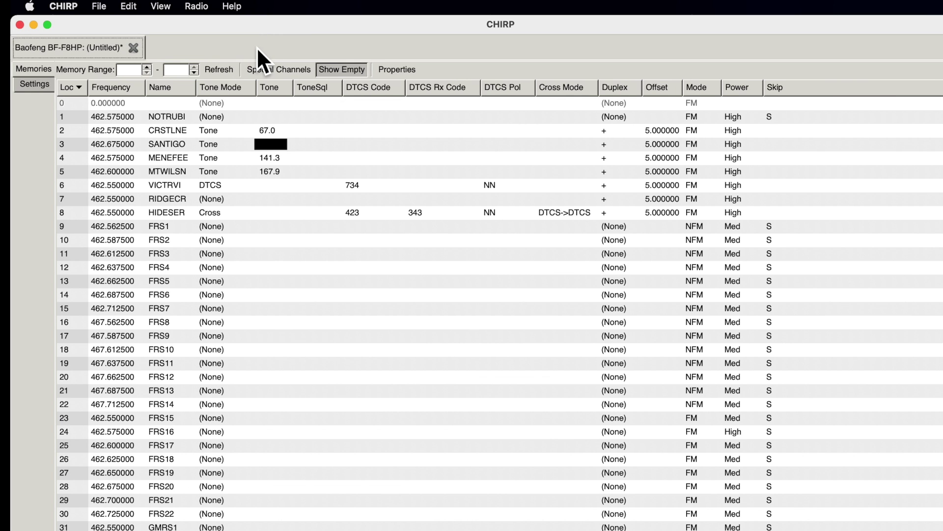
- Compare the Baofeng BF-F8HP's memory channel list with its settings and examine the Basic Settings page
click(37, 85)
click(36, 71)
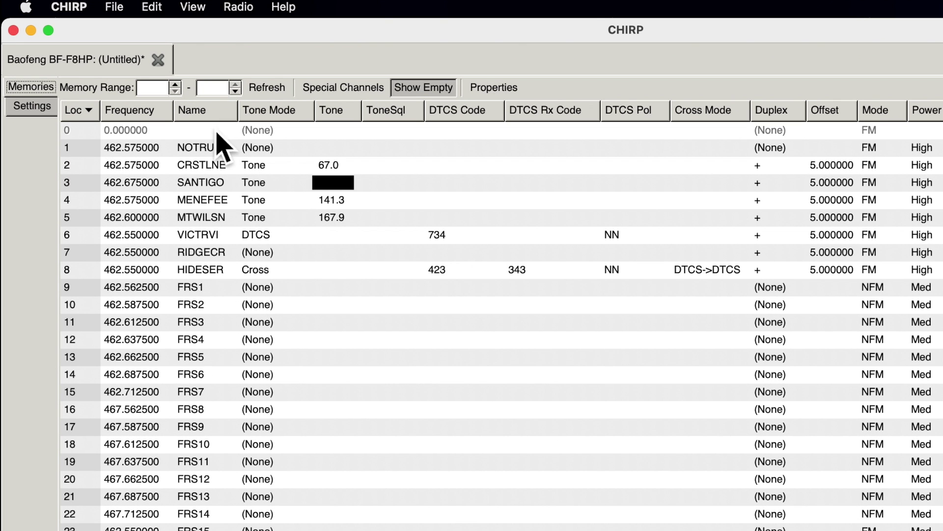
click(30, 108)
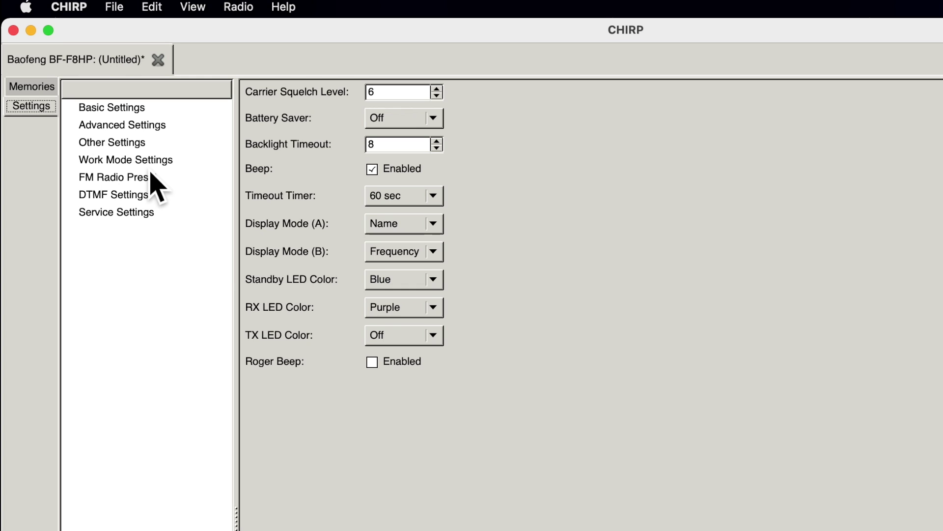
click(47, 87)
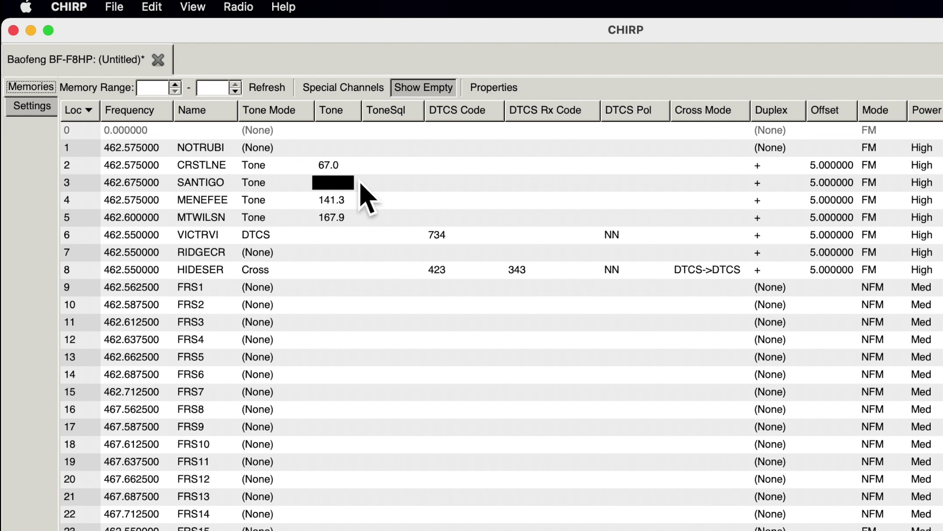
click(35, 111)
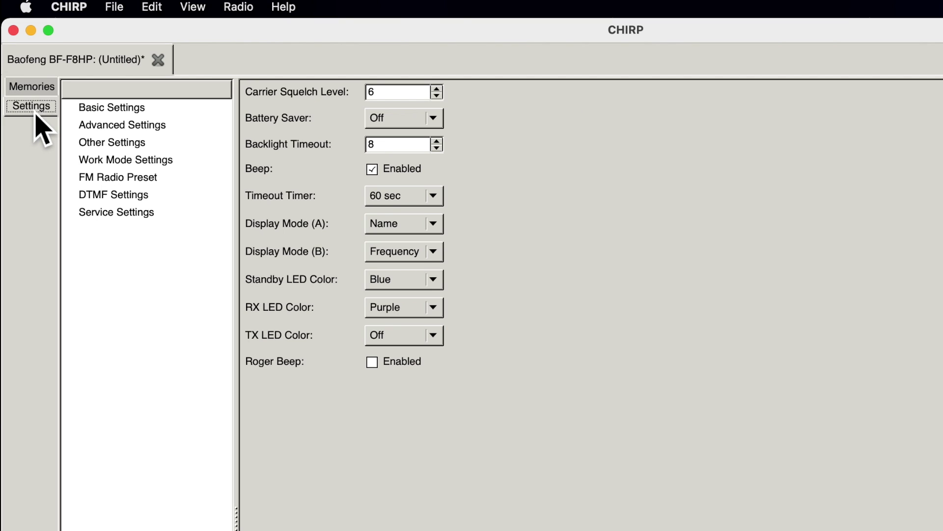
click(118, 111)
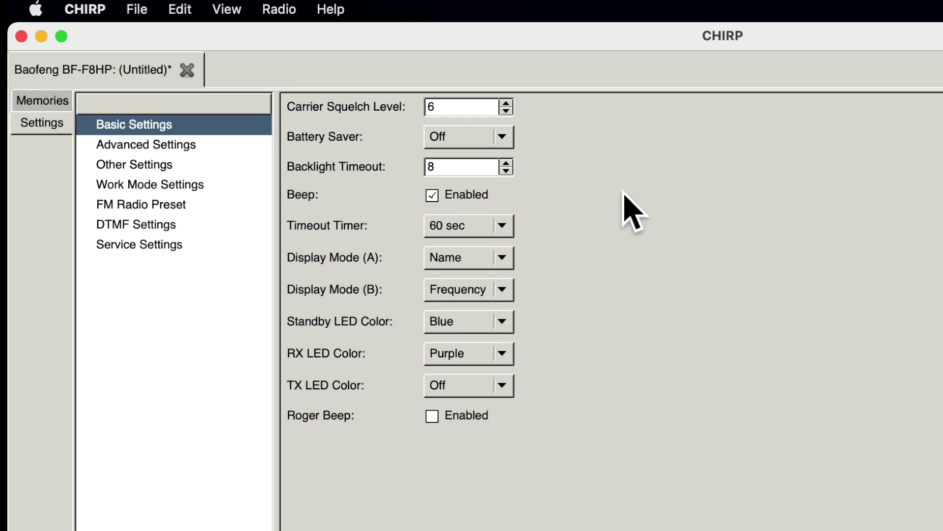
- Set the Timeout Timer to 60 sec and leave Roger Beep disabled in the Basic Settings
click(433, 227)
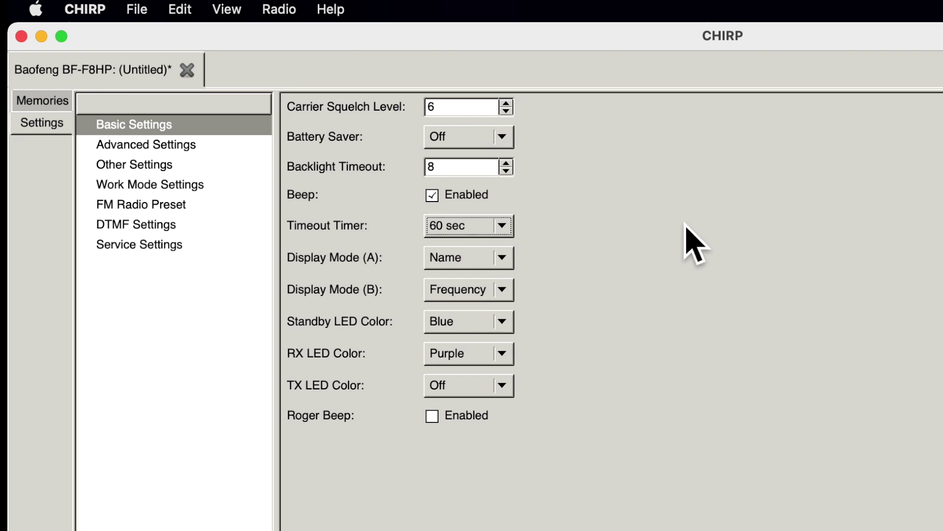
click(506, 231)
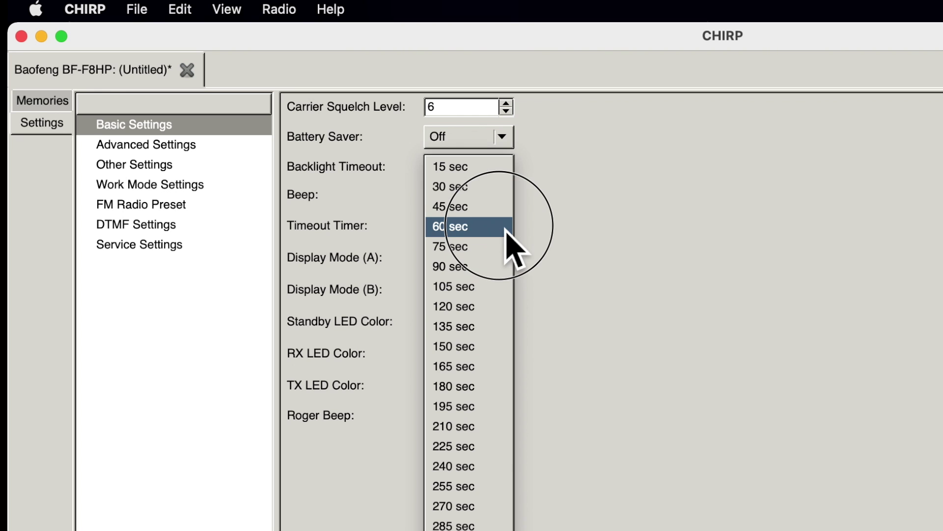
click(476, 229)
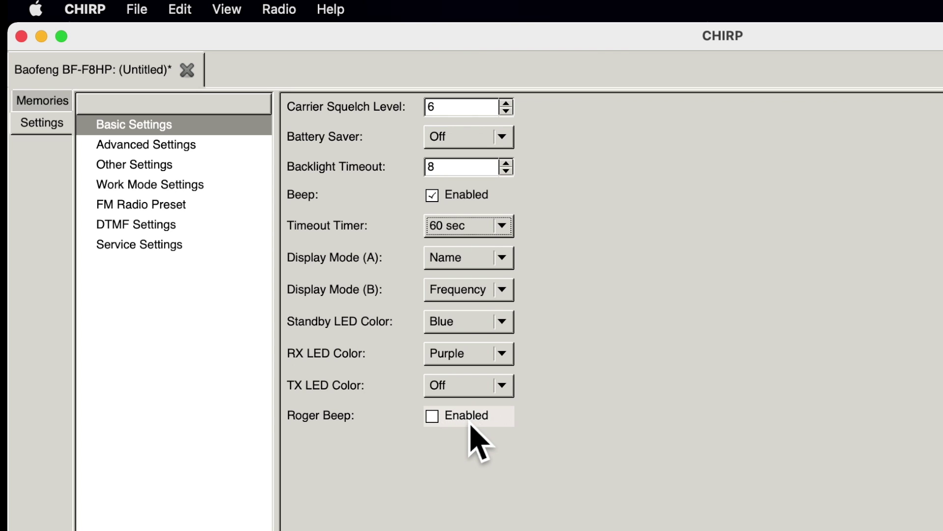
click(433, 416)
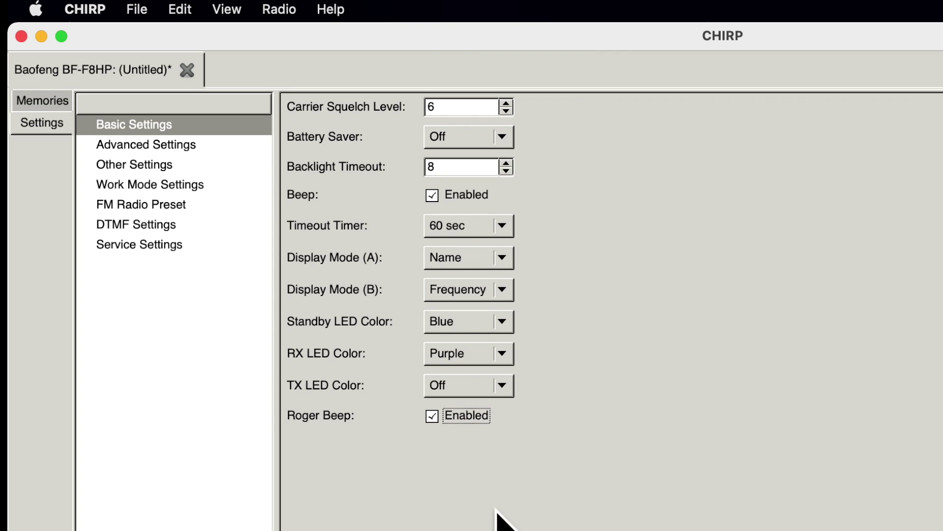
click(452, 425)
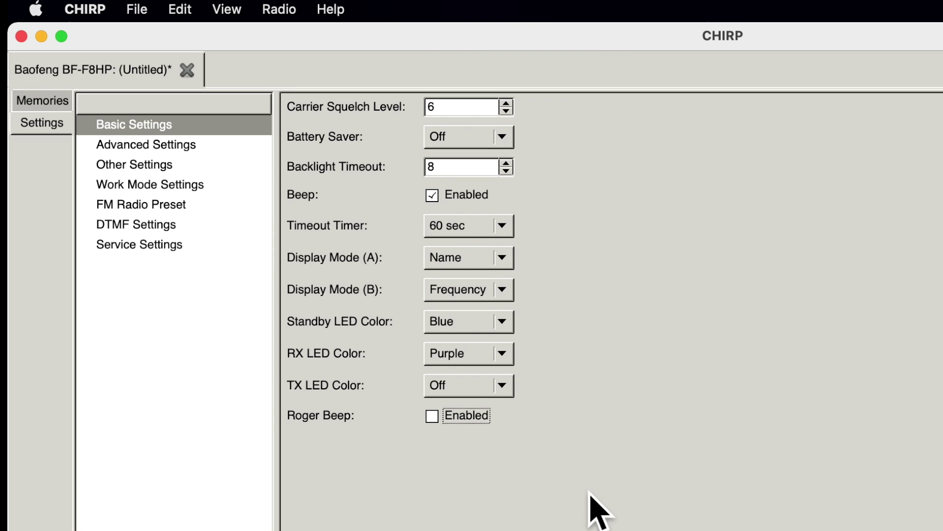
- Review the Advanced Settings and Other Settings pages and return to the Basic Settings
click(256, 144)
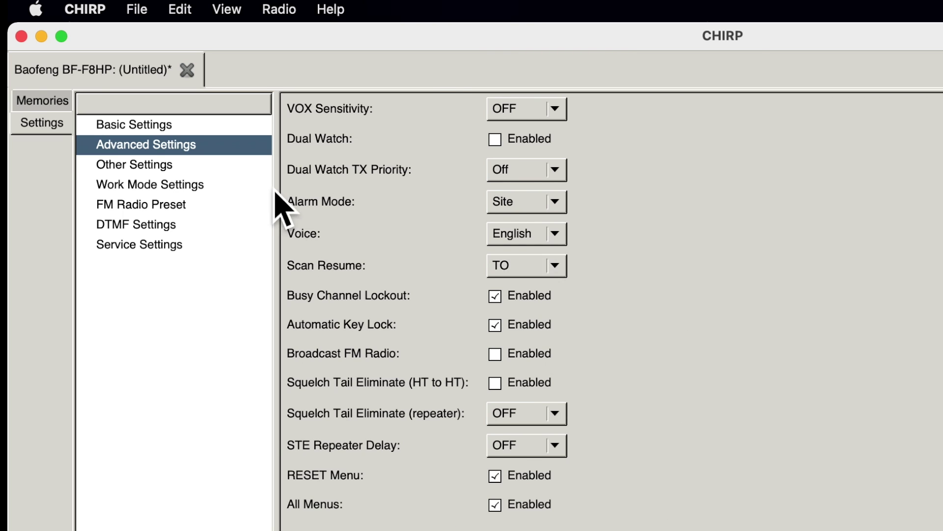
click(150, 167)
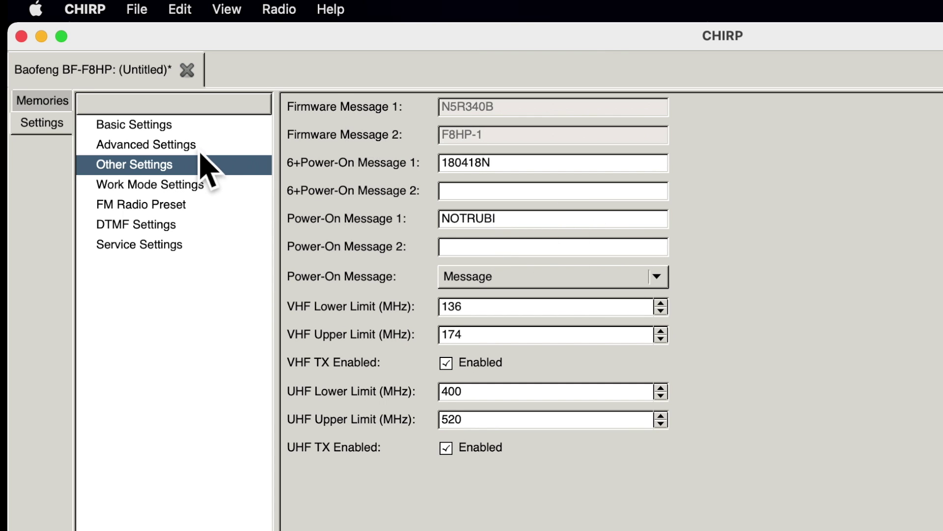
click(176, 127)
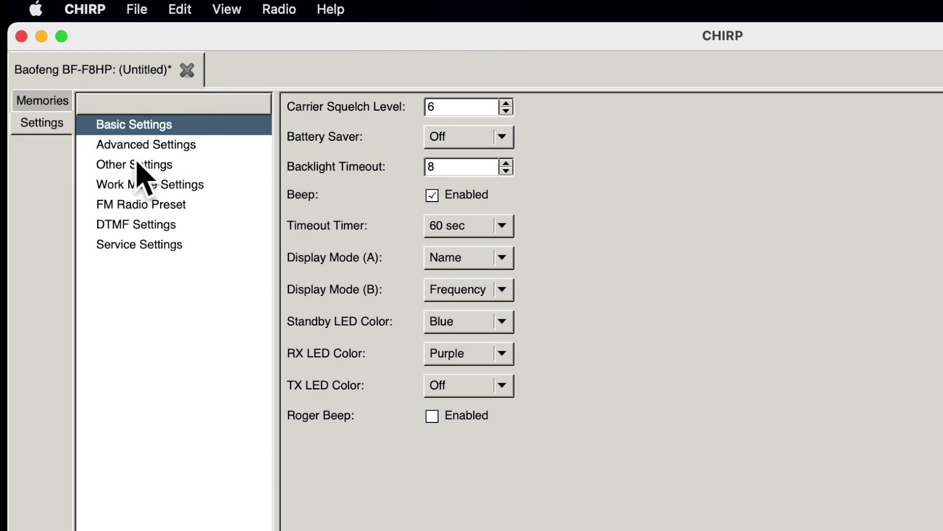
- Rename memory channel 1 to ANAMEK in the memory list
click(52, 105)
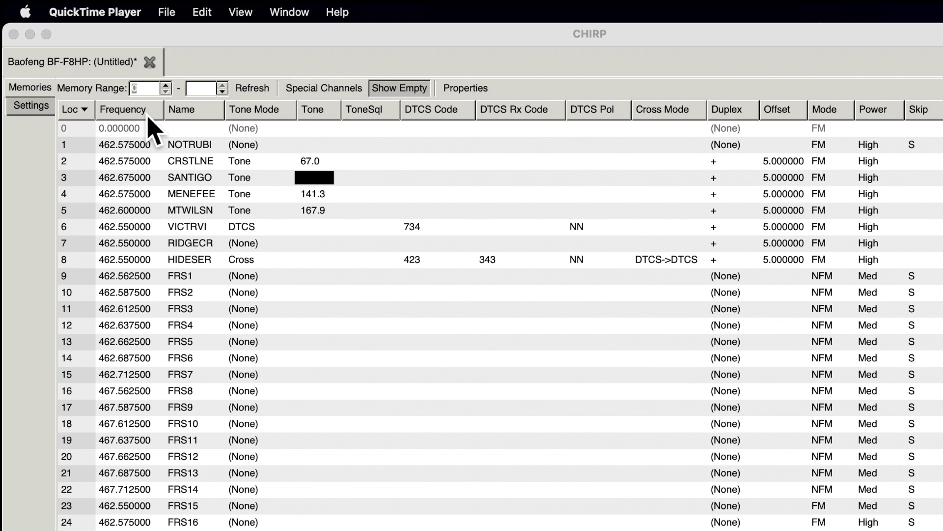
click(142, 155)
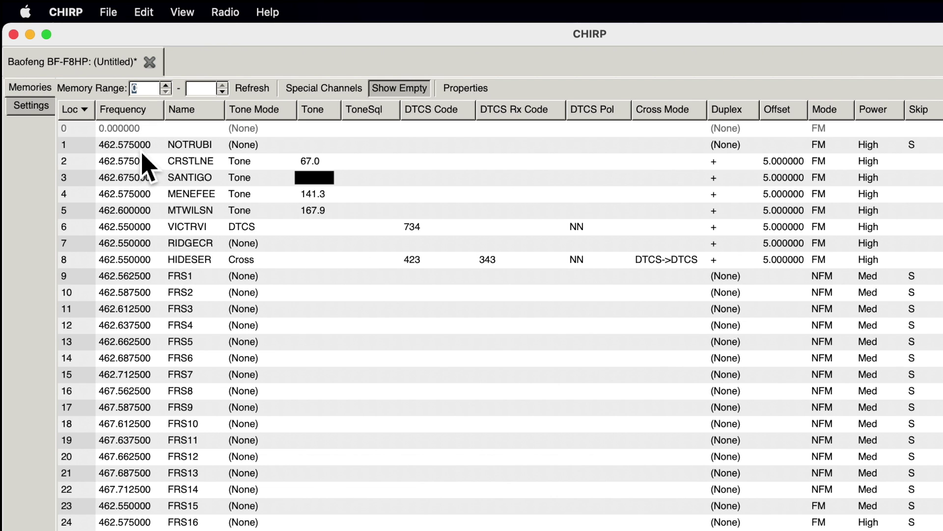
click(143, 151)
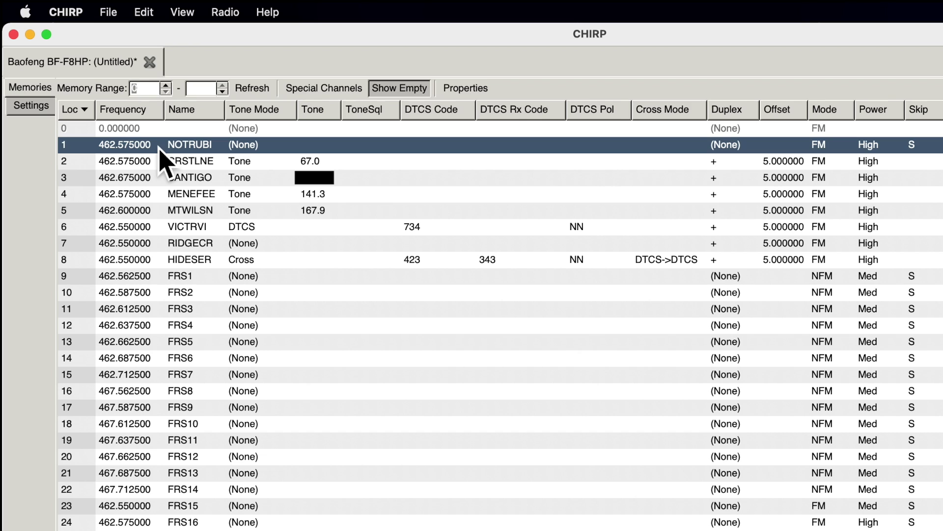
click(191, 145)
text(a_name)
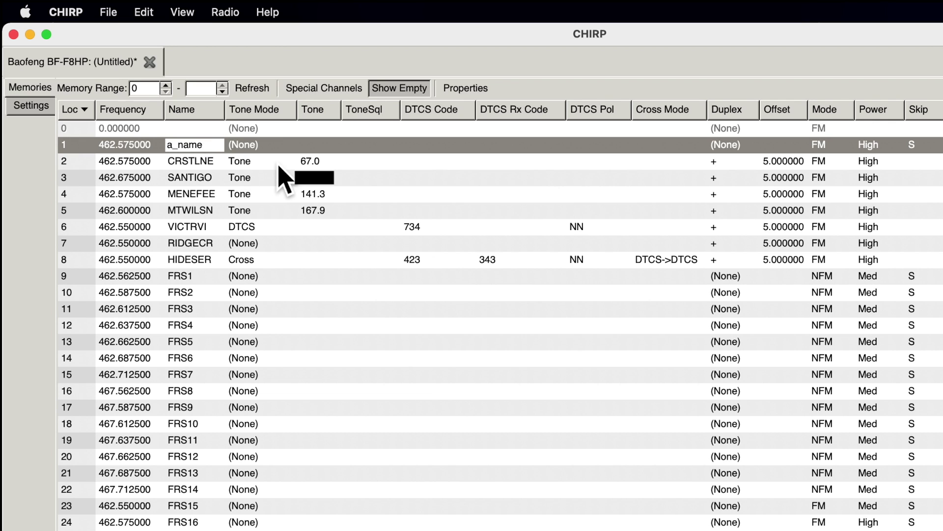
text(k)
key(Return)
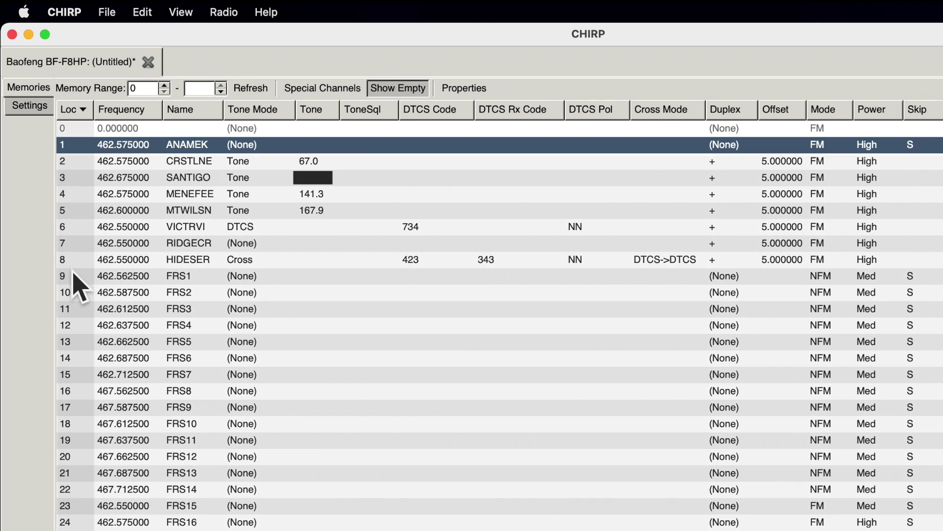
- Inspect the frequency and name fields of memory channel 1 and set its mode to FM
drag(76, 228, 157, 151)
click(155, 147)
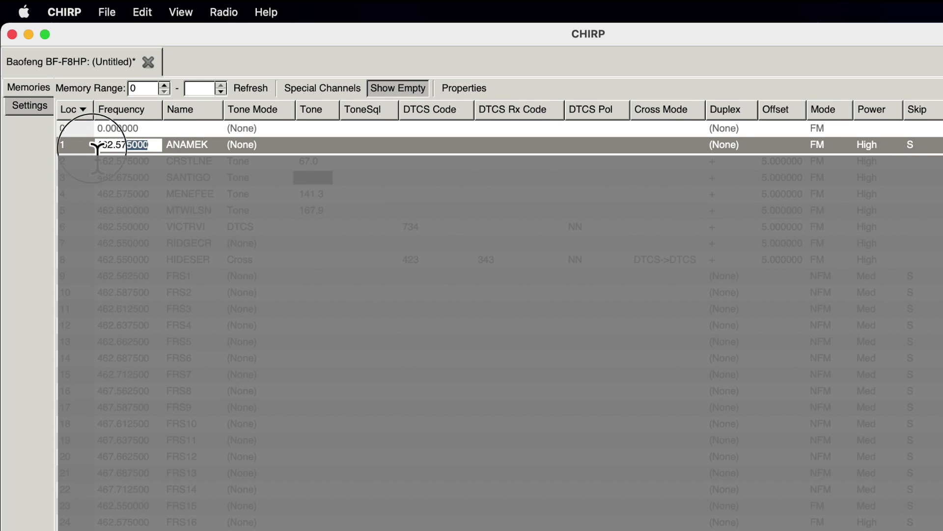
click(191, 147)
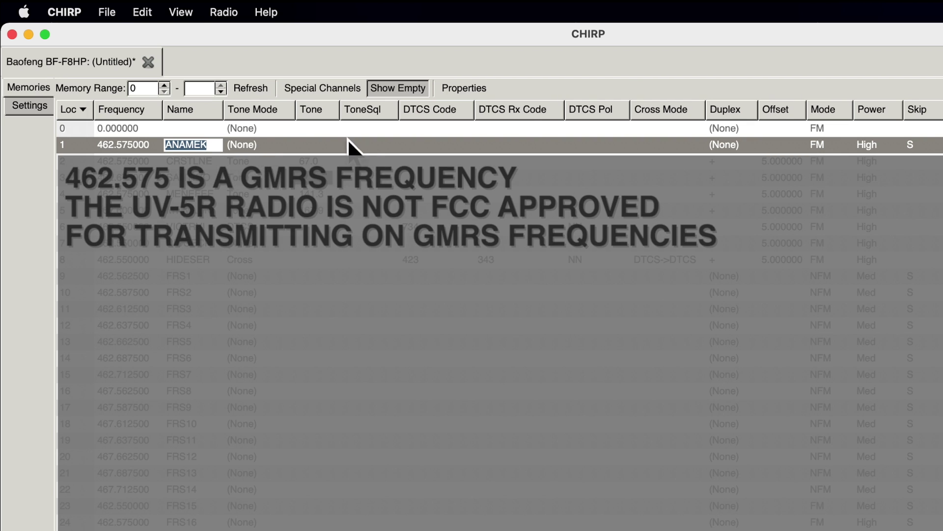
click(829, 146)
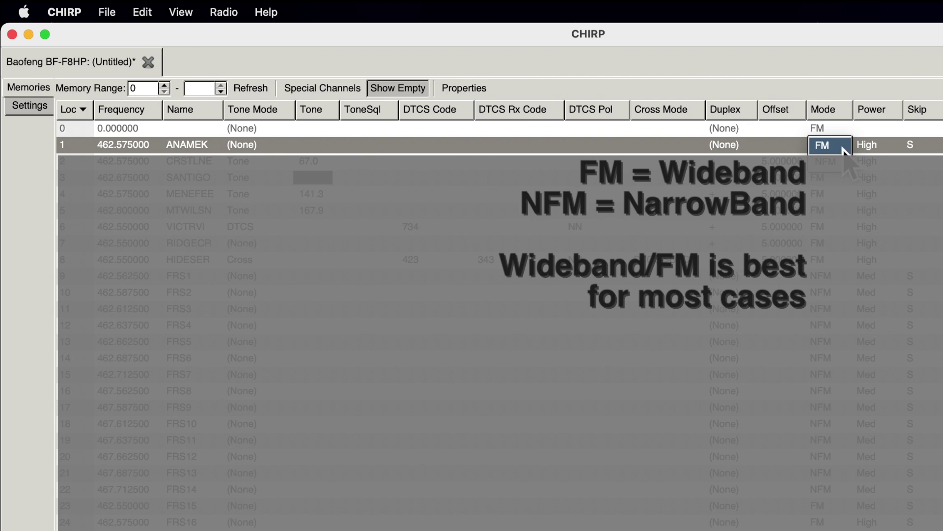
click(836, 145)
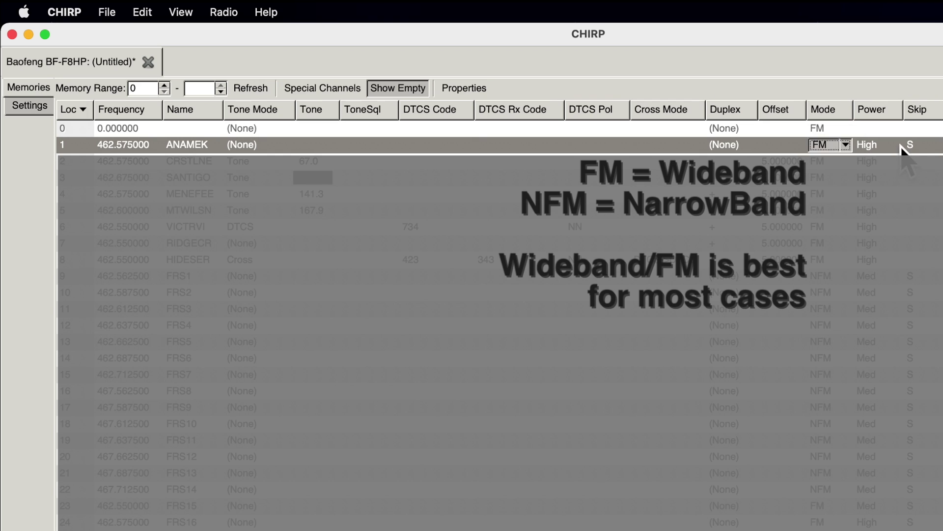
click(882, 151)
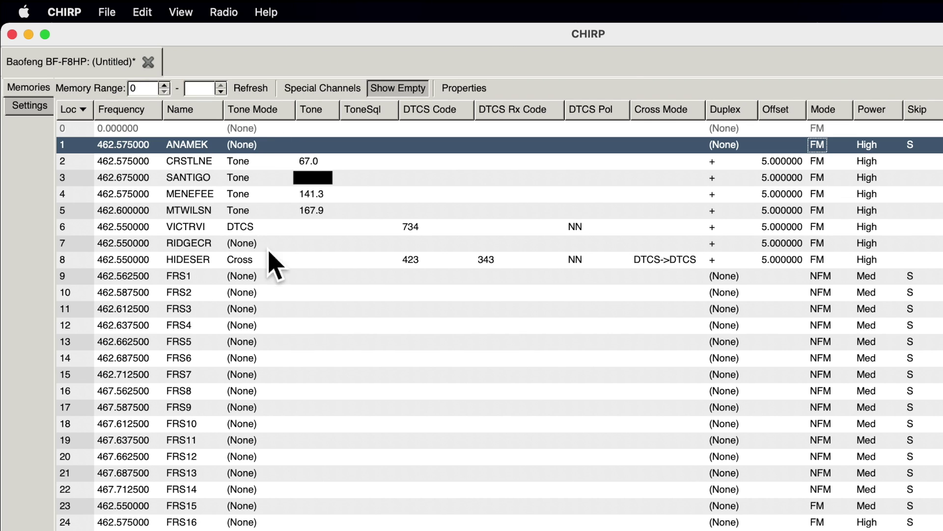
- Select channels FRS1 through FRS22 and try to clear their Skip setting together, starting from the FRS1 row
click(94, 276)
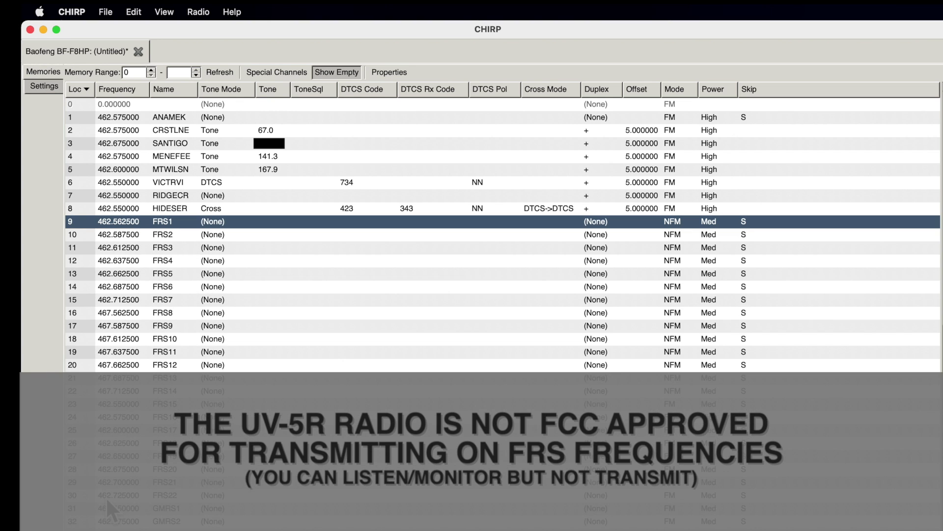
shift+click(123, 456)
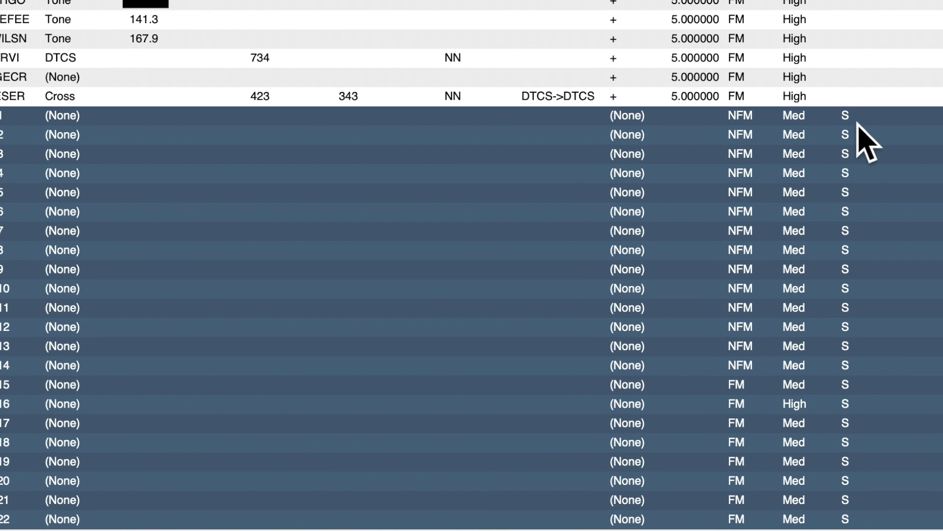
click(857, 123)
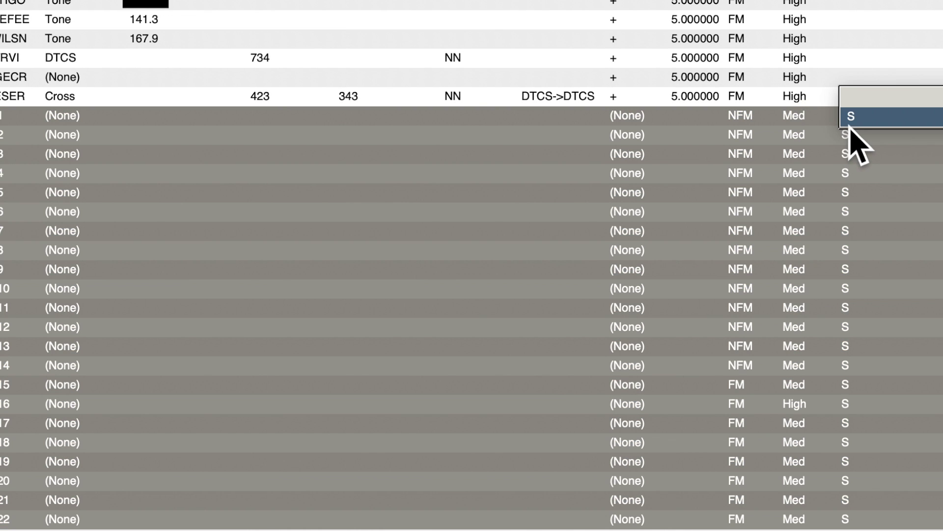
click(863, 104)
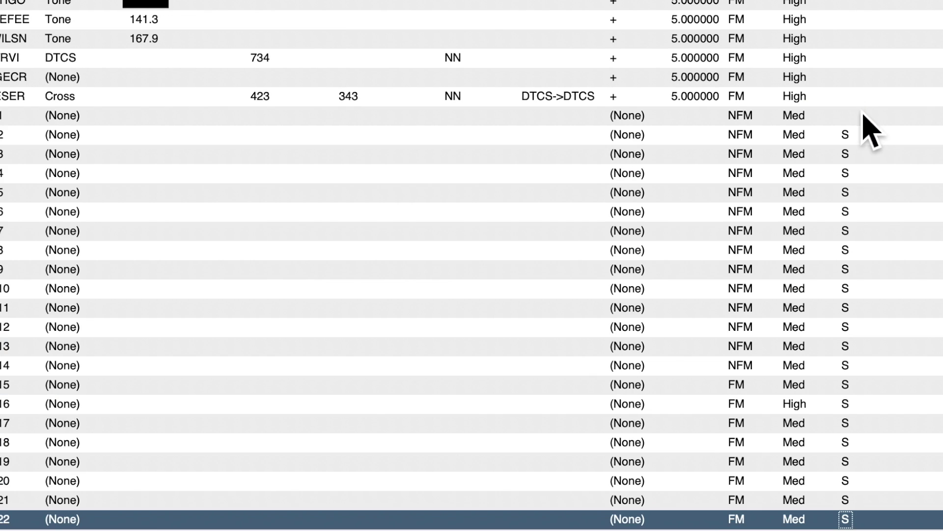
- Clear the Skip setting of channel FRS2
click(860, 137)
click(860, 137)
click(857, 124)
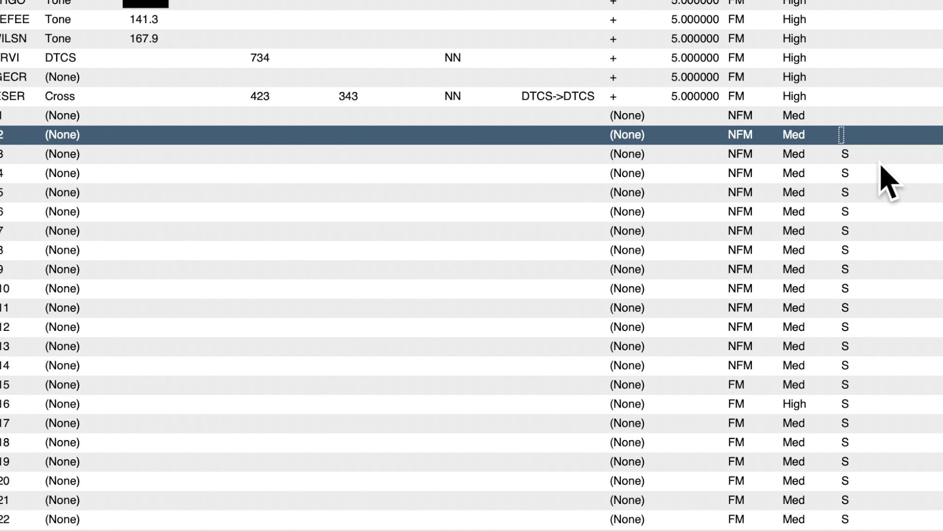
- Inspect the frequency and name fields of memory channel 50 (HSPERIA)
click(558, 157)
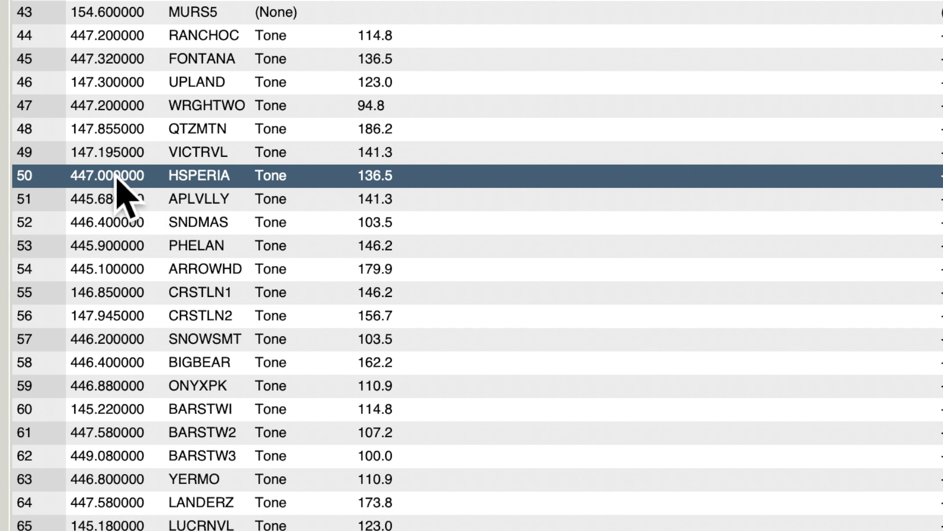
double_click(77, 181)
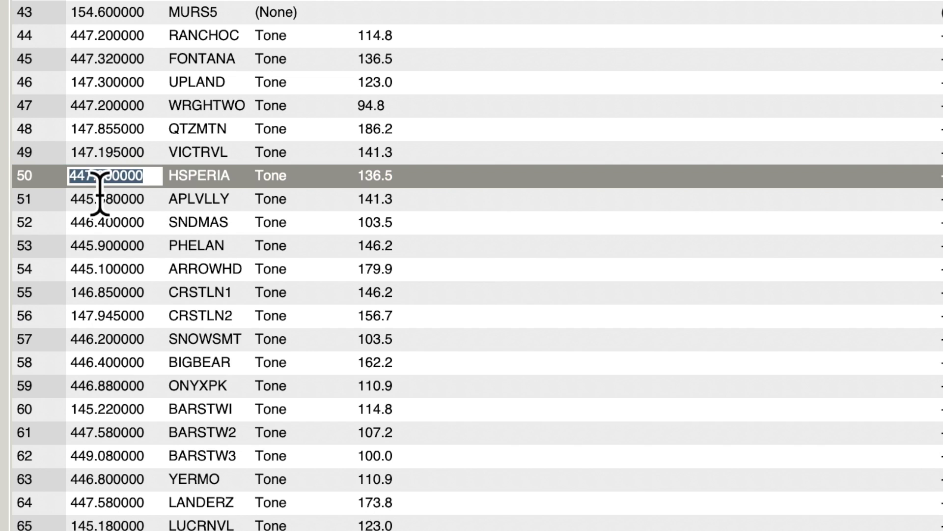
double_click(219, 181)
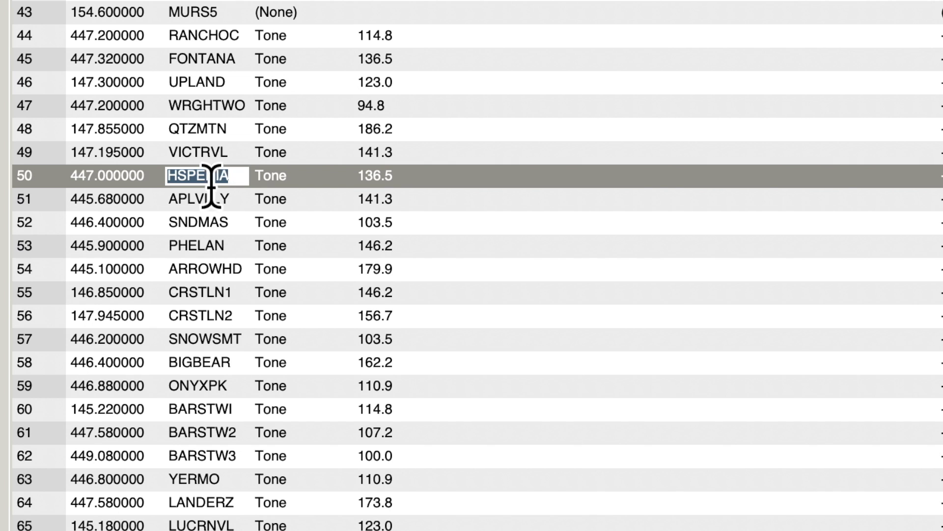
- Set the Tone of channel 50 (HSPERIA) to 118.8
click(397, 183)
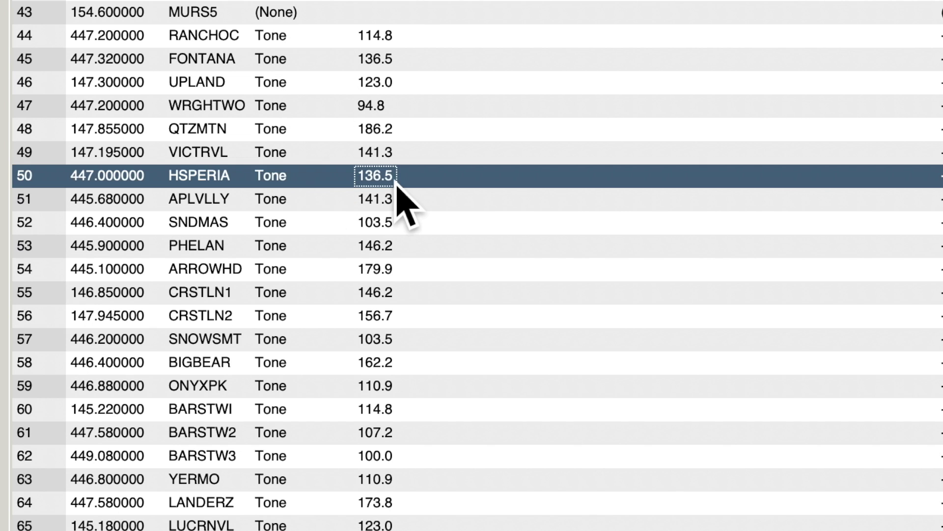
click(397, 183)
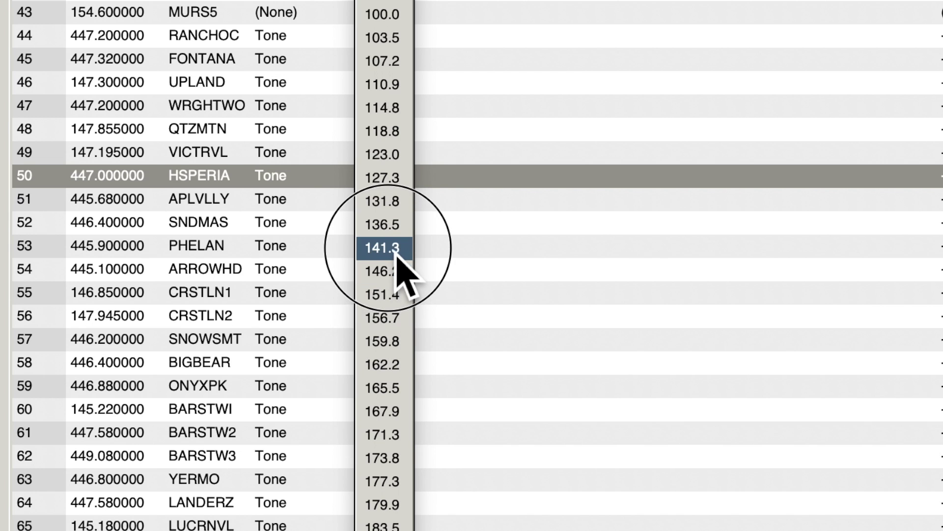
click(393, 131)
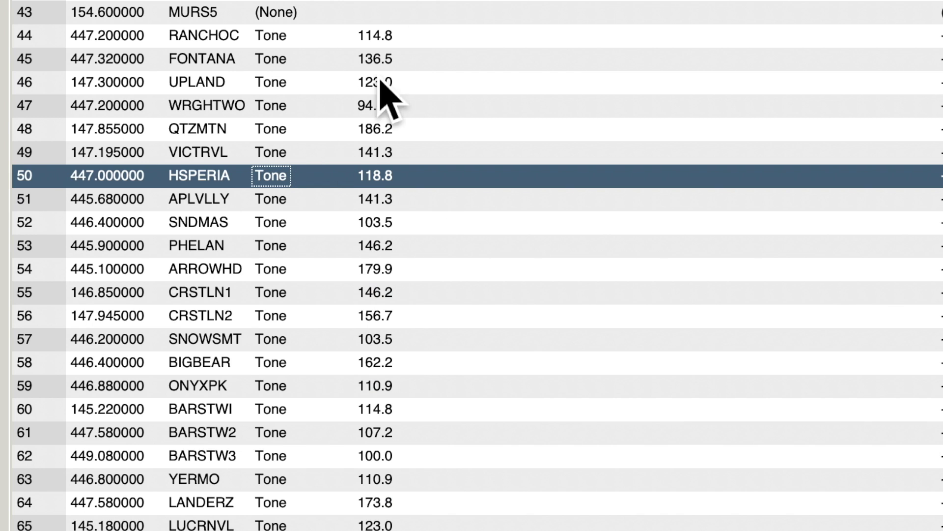
click(397, 183)
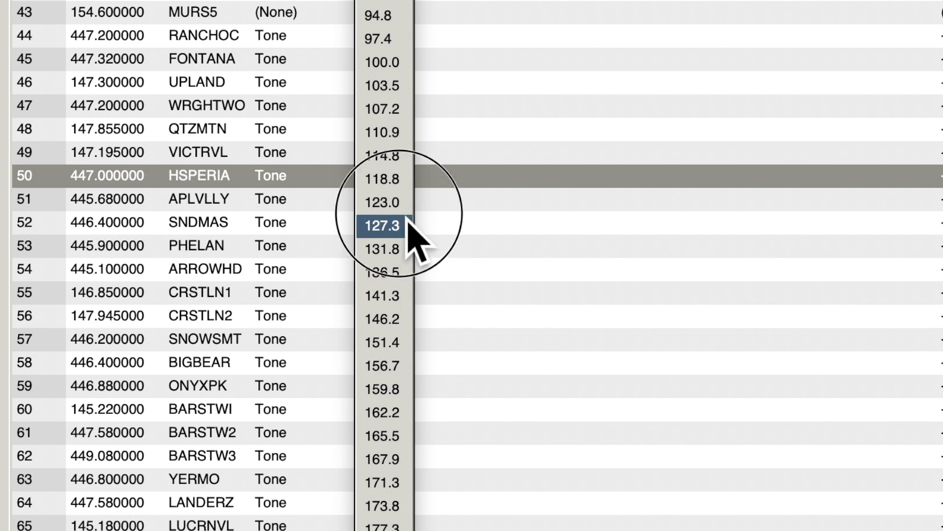
click(407, 180)
- Set the Tone Mode of channel 50 (HSPERIA) to Cross and view the available DTCS codes
click(305, 178)
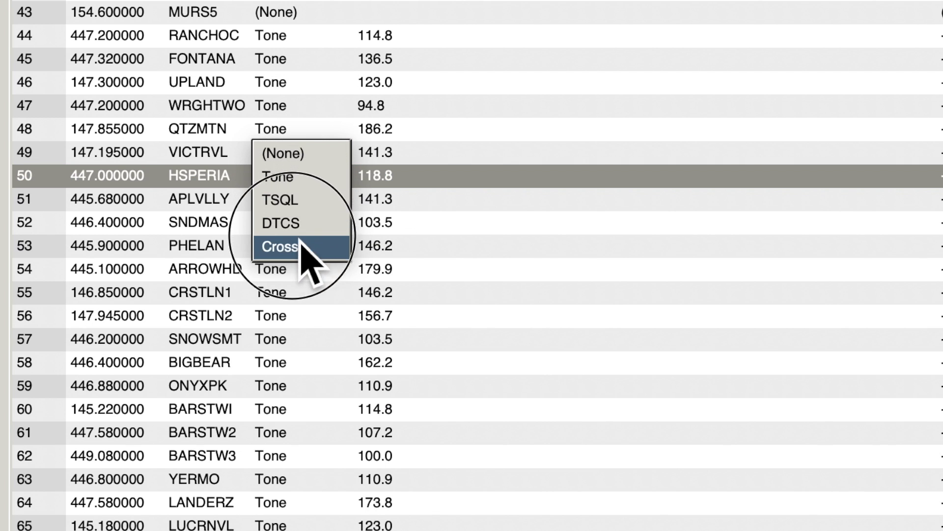
click(280, 246)
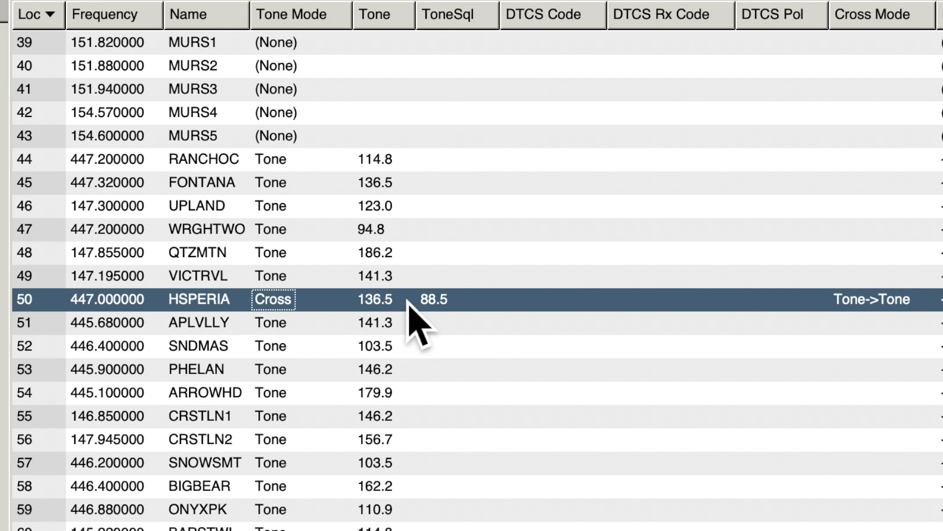
click(518, 300)
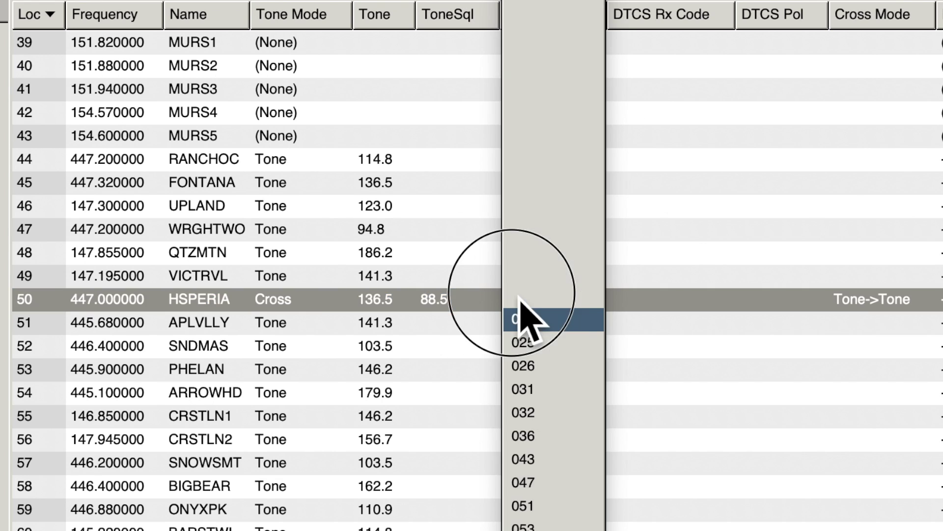
- Inspect the Duplex, Offset and remaining transmit fields of channel 50 (HSPERIA) without changing them
click(774, 258)
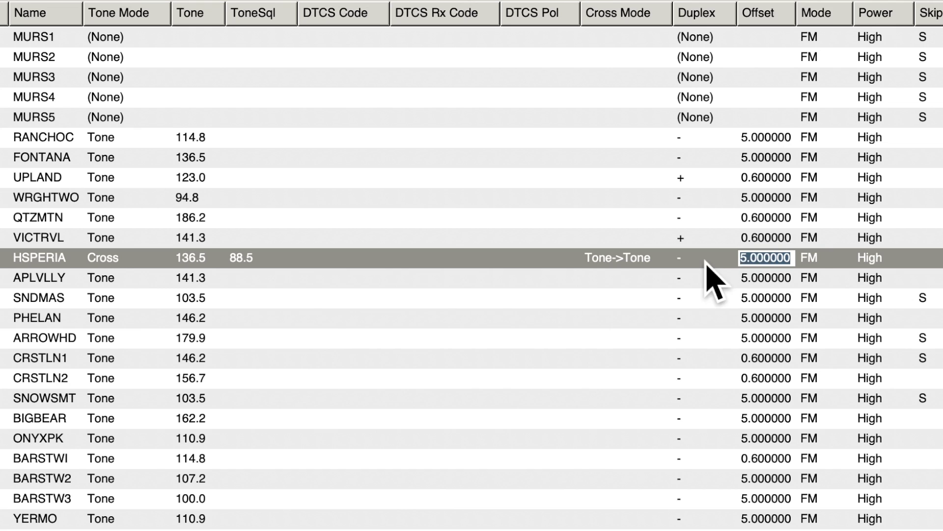
click(708, 262)
click(751, 270)
click(765, 263)
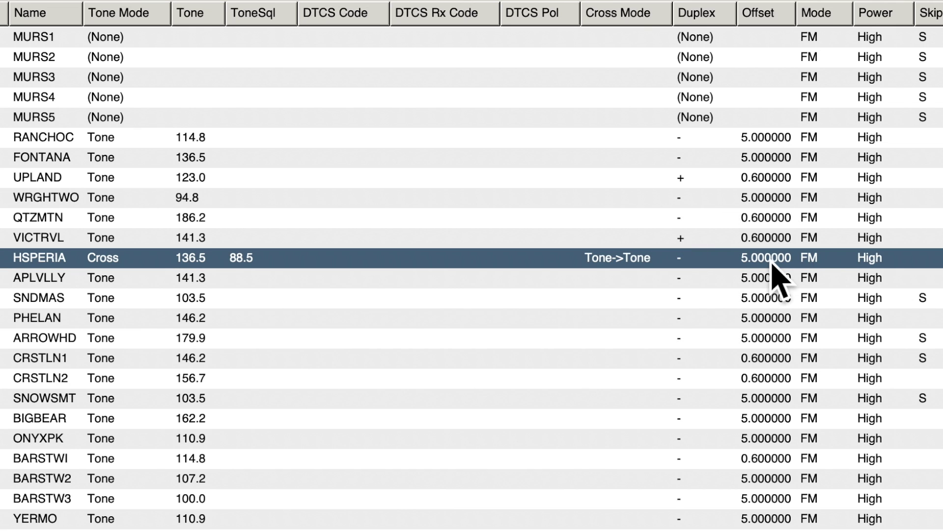
click(704, 265)
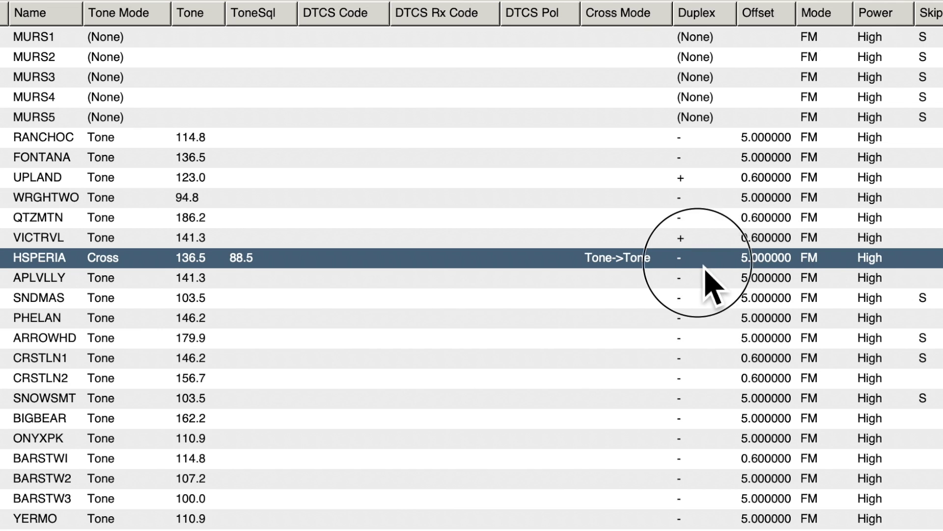
click(794, 266)
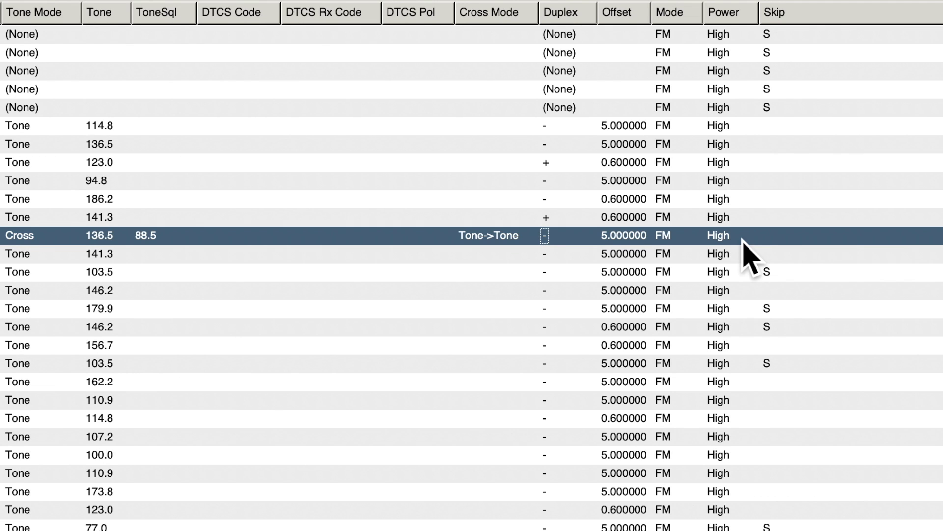
click(751, 238)
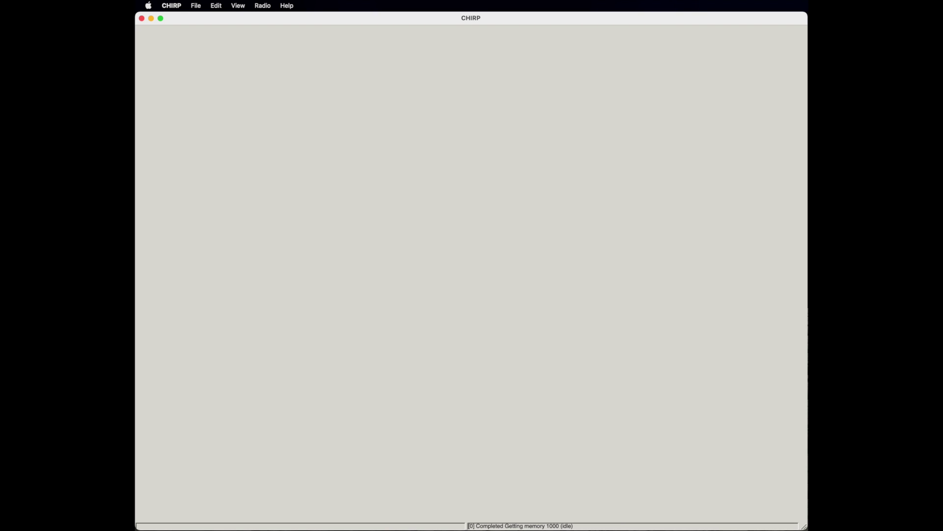
- Run a RepeaterBook political query for San Bernardino County, California, covering all bands
click(263, 5)
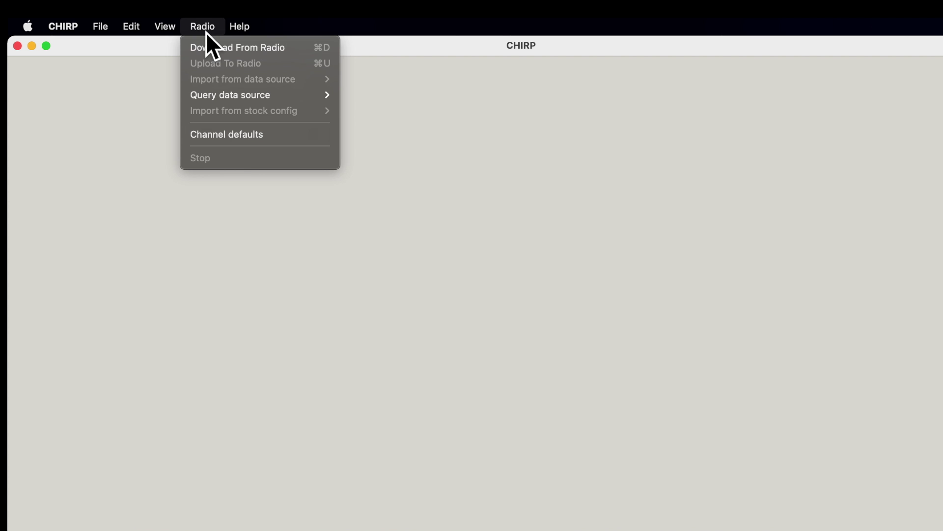
mouse_move(278, 51)
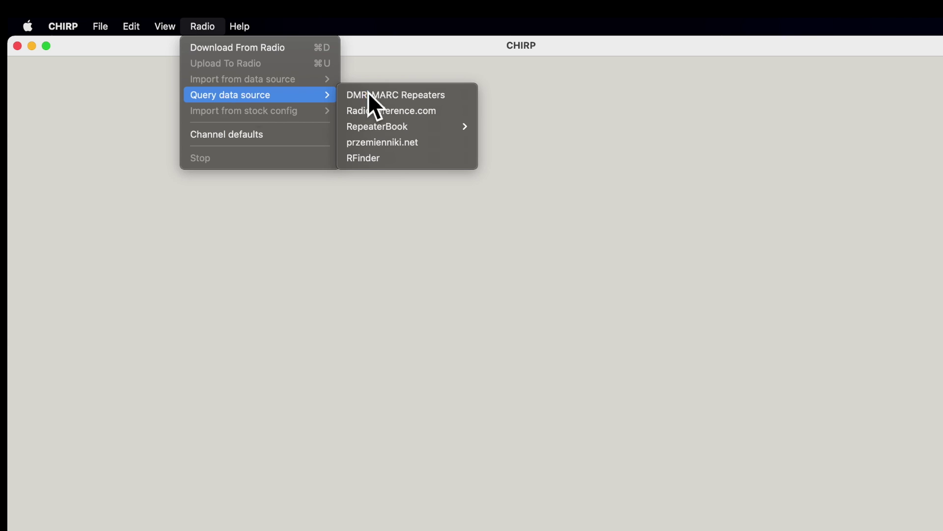
mouse_move(220, 99)
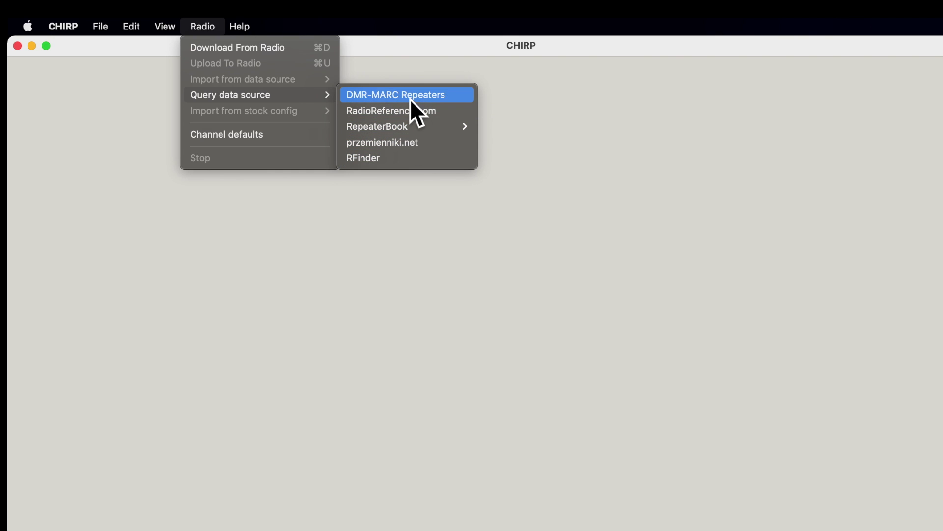
mouse_move(403, 124)
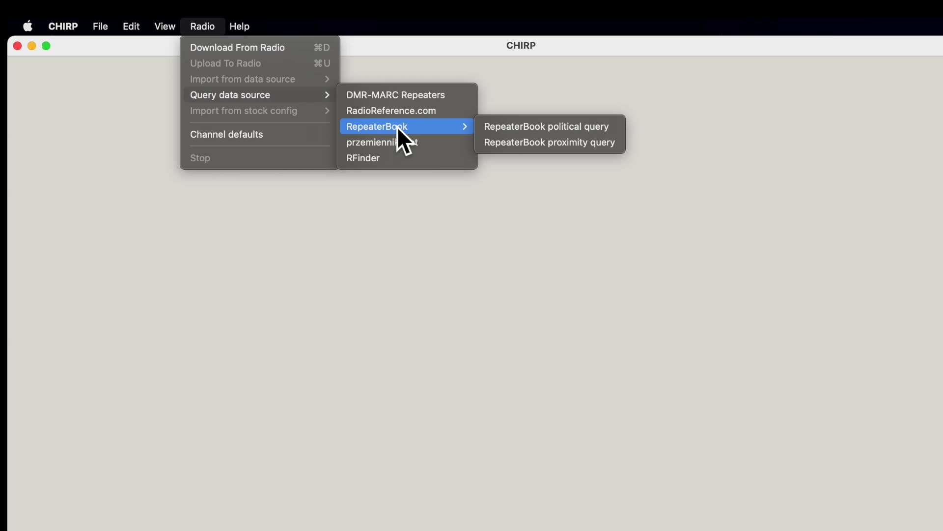
click(594, 131)
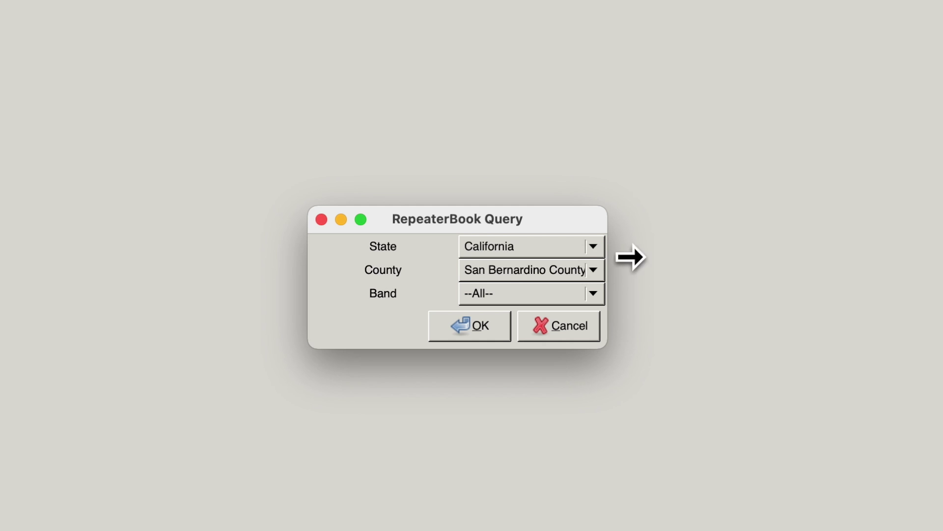
click(595, 294)
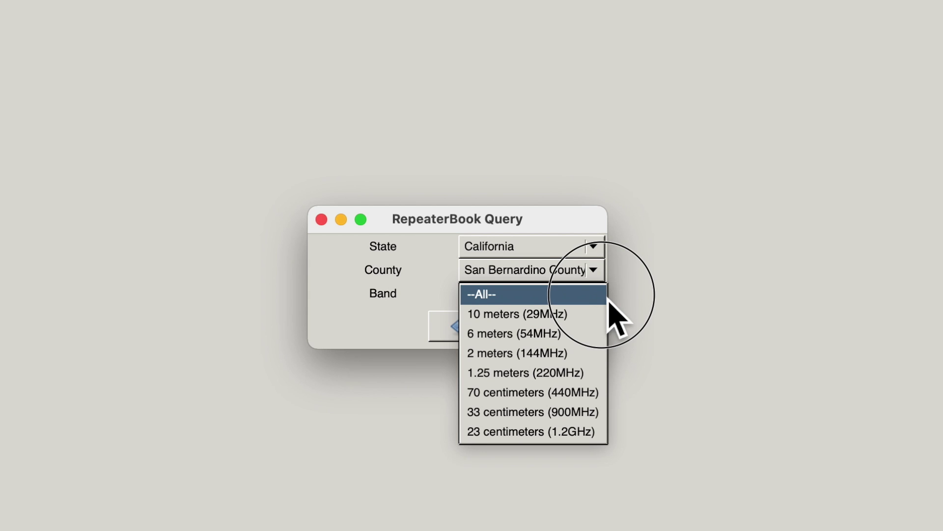
click(608, 299)
click(480, 326)
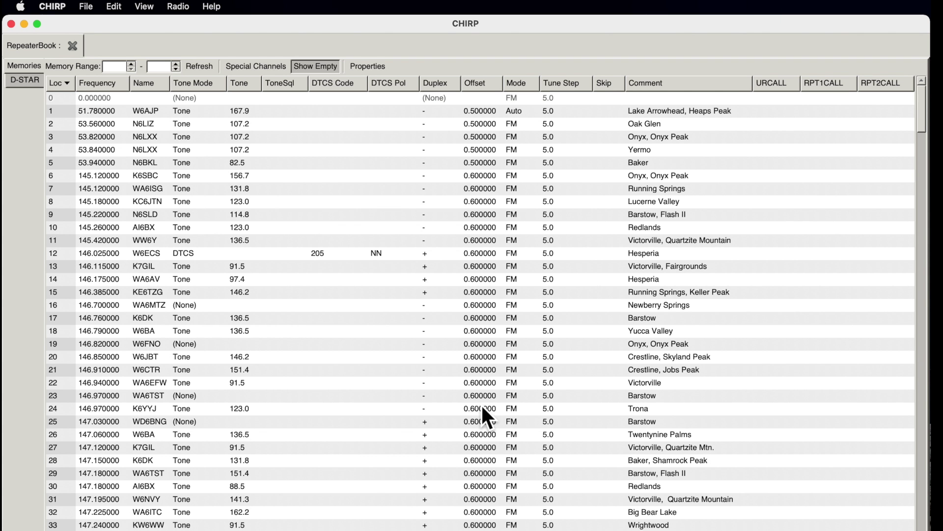
- Look through the repeater list down to its last filled entries and return to the beginning
scroll(644, 396, down, 8)
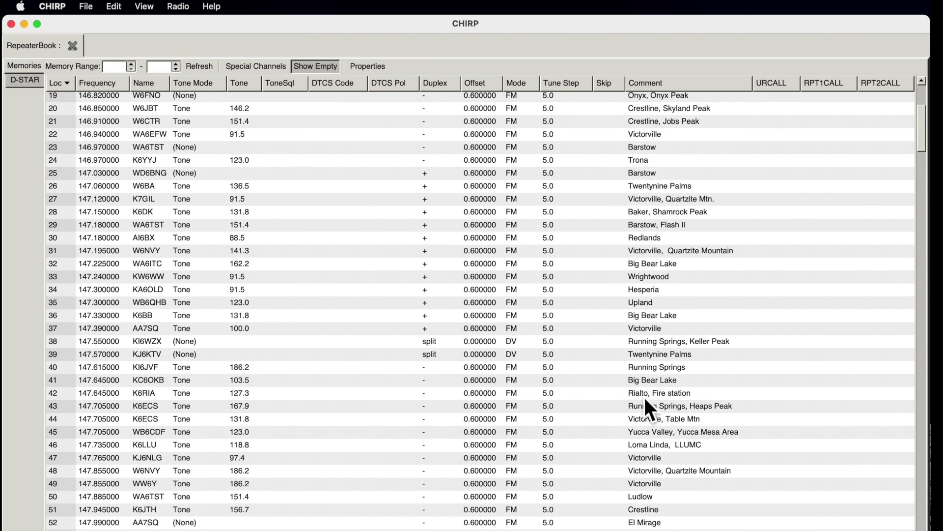
drag(922, 118, 915, 248)
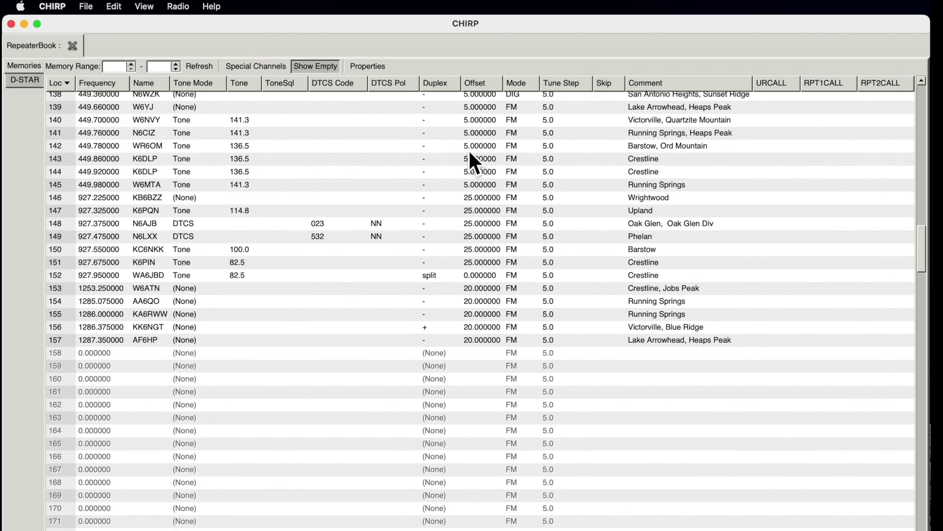
scroll(680, 276, up, 15)
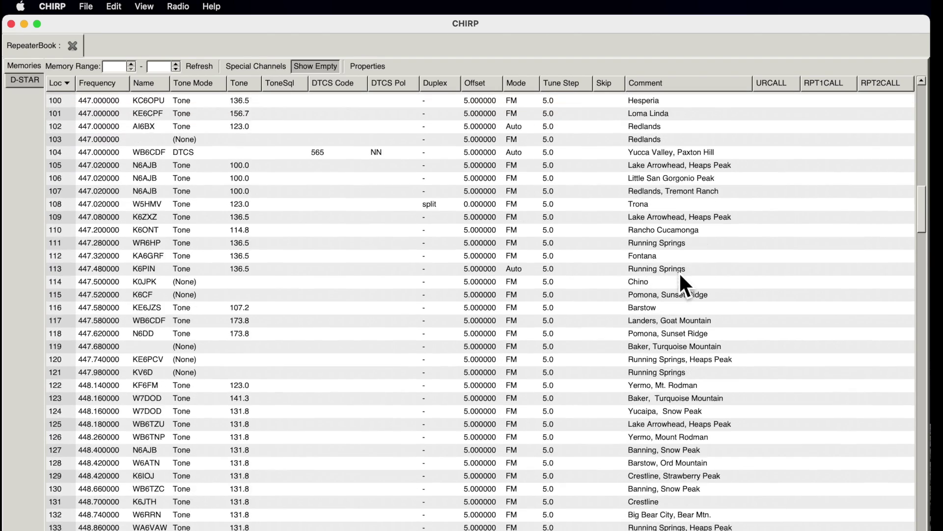
scroll(680, 276, up, 20)
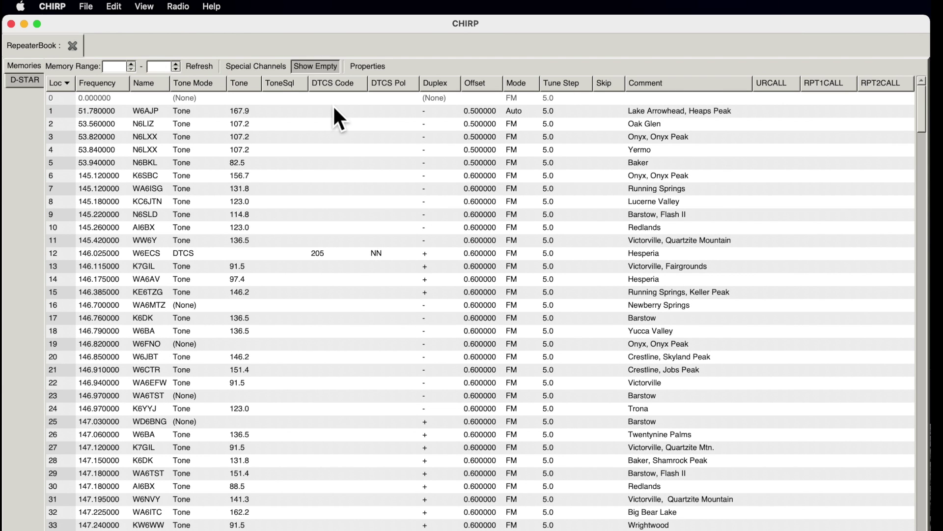
- Open the NOAA Weather Alert stock configuration and display its channel list
click(86, 6)
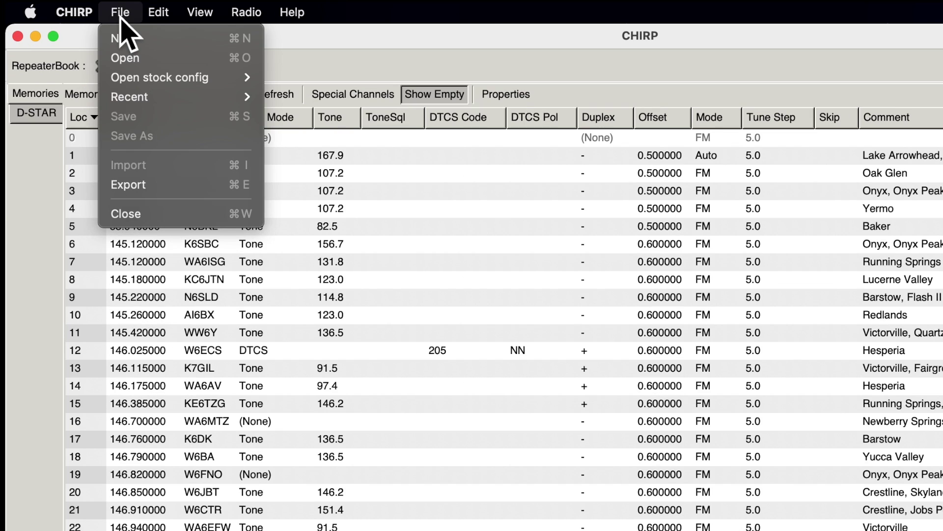
mouse_move(136, 82)
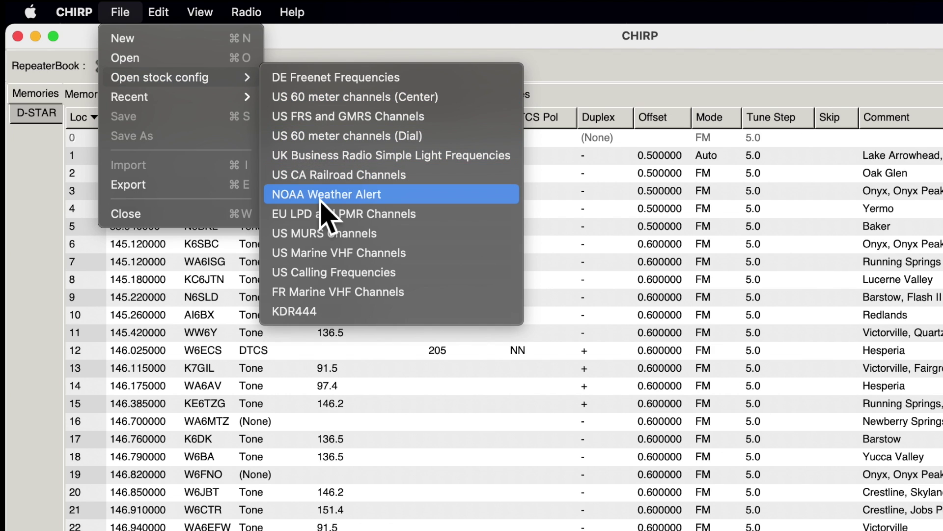
click(401, 198)
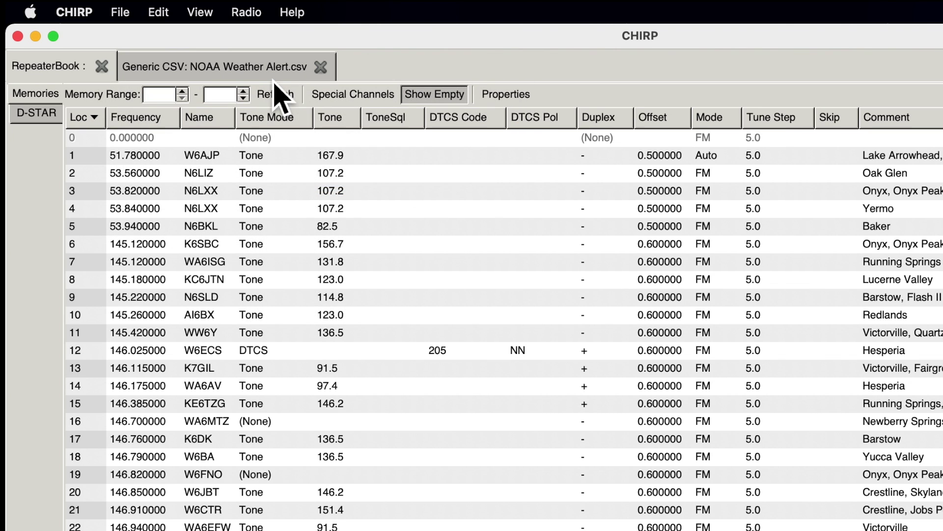
click(187, 72)
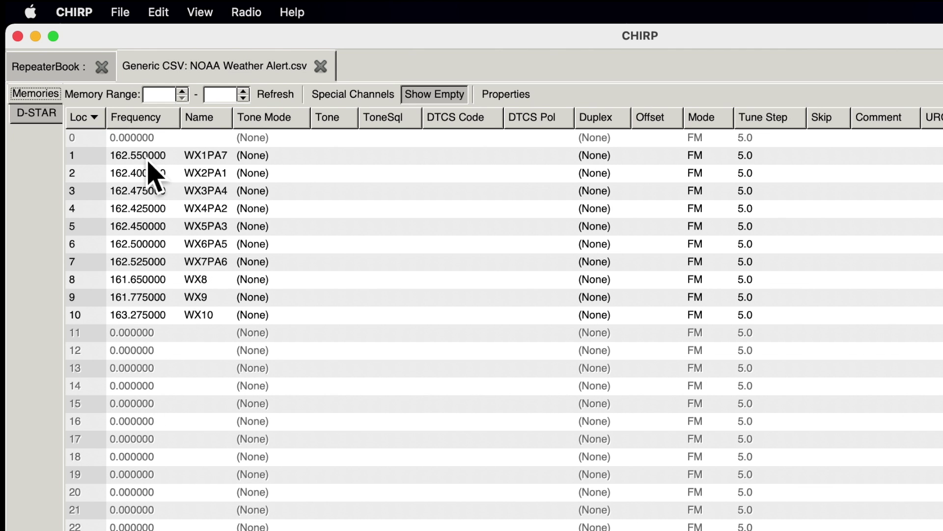
- Compare the RepeaterBook results with the NOAA Weather Alert channels by switching between the two lists
click(56, 74)
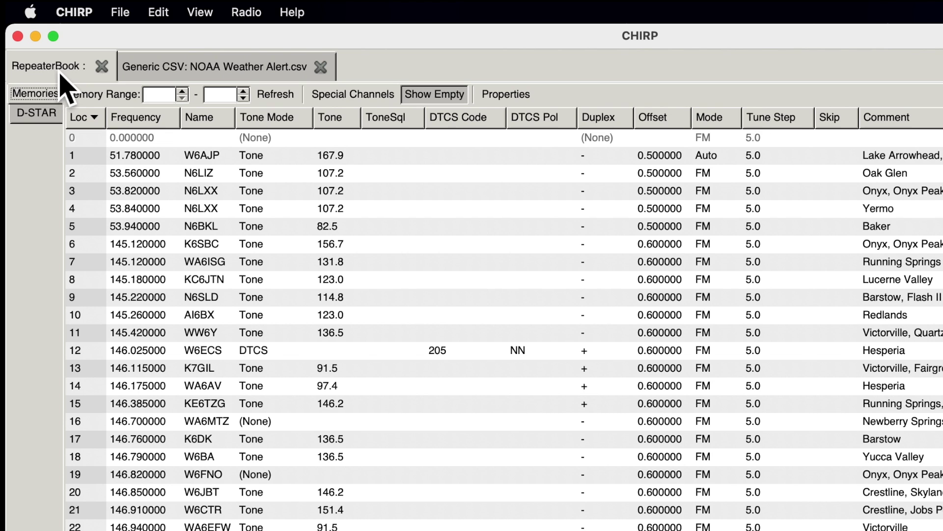
click(196, 72)
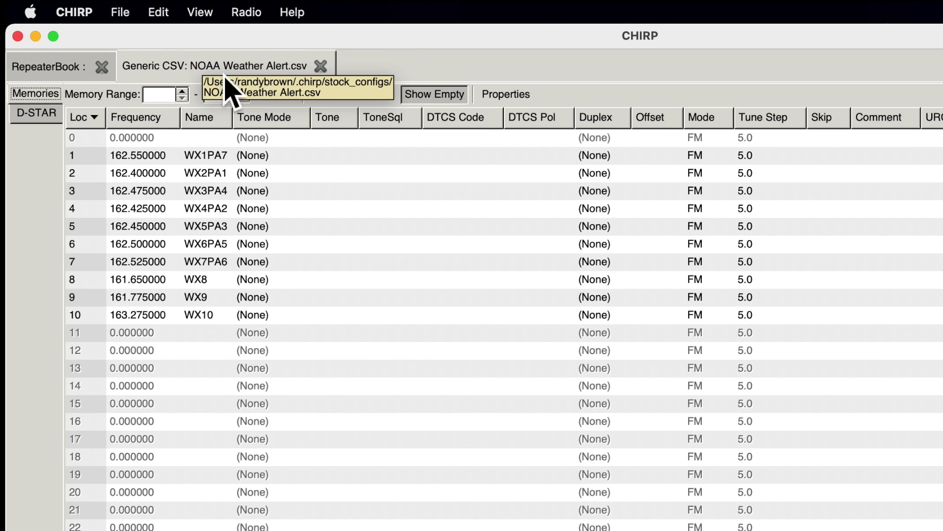
click(90, 78)
click(185, 73)
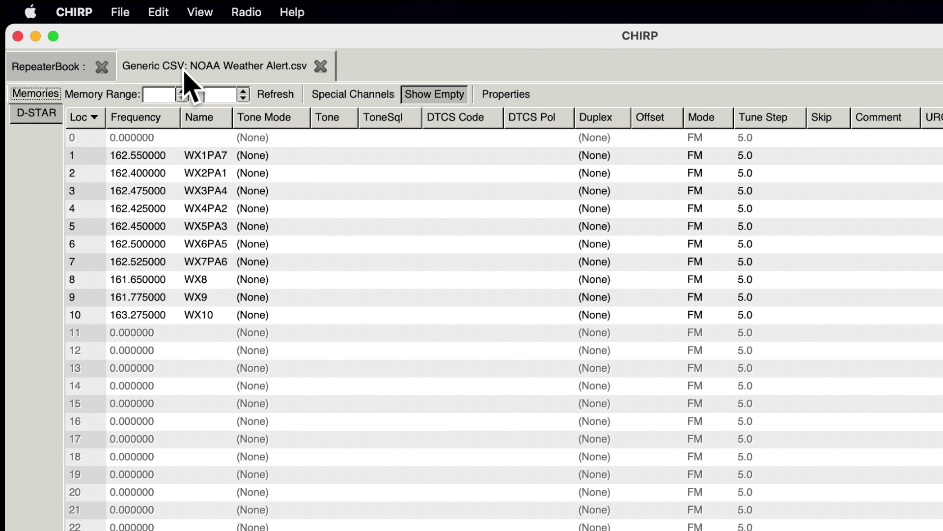
- Select memory 17 (146.760000, Barstow) in the RepeaterBook results
click(57, 66)
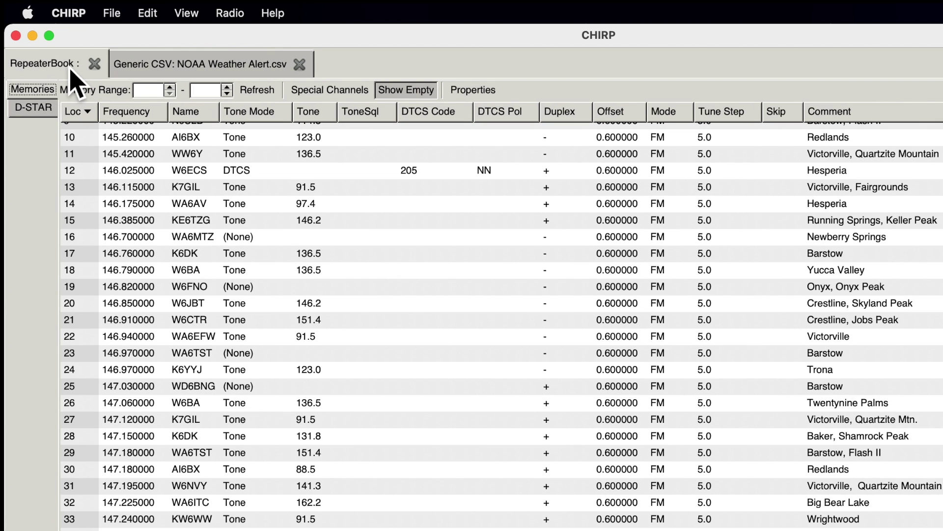
click(89, 255)
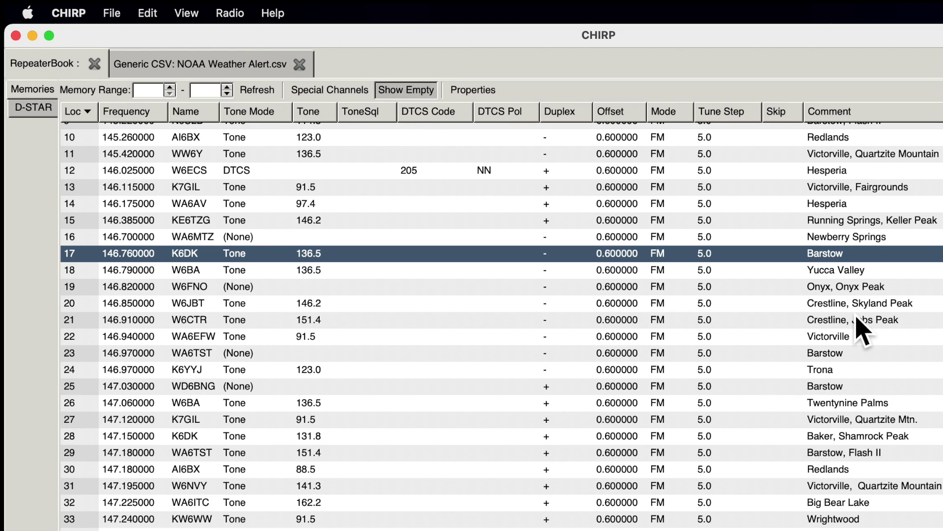
- Add memories 20 (146.850000, Crestline) and 24 (146.970000, Trona) to the selected Barstow repeater and copy all three entries
super+click(865, 305)
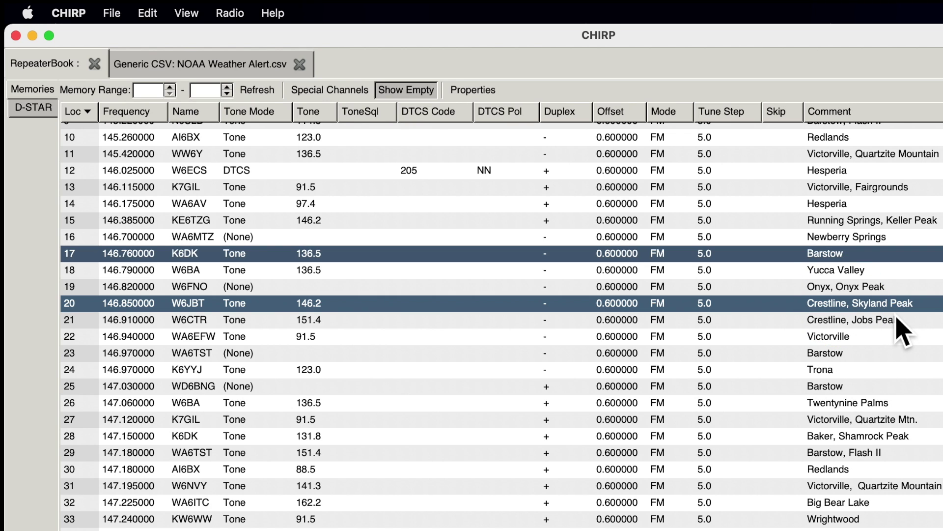
super+click(843, 370)
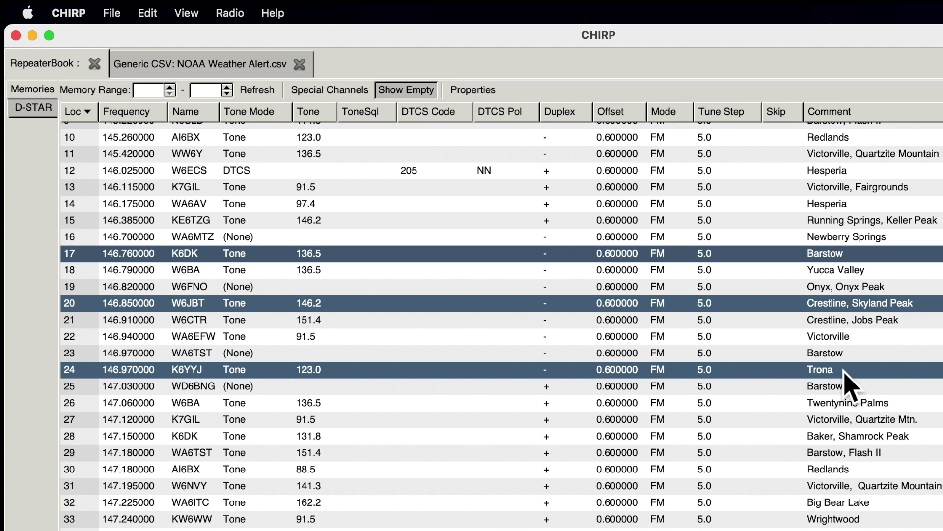
click(147, 13)
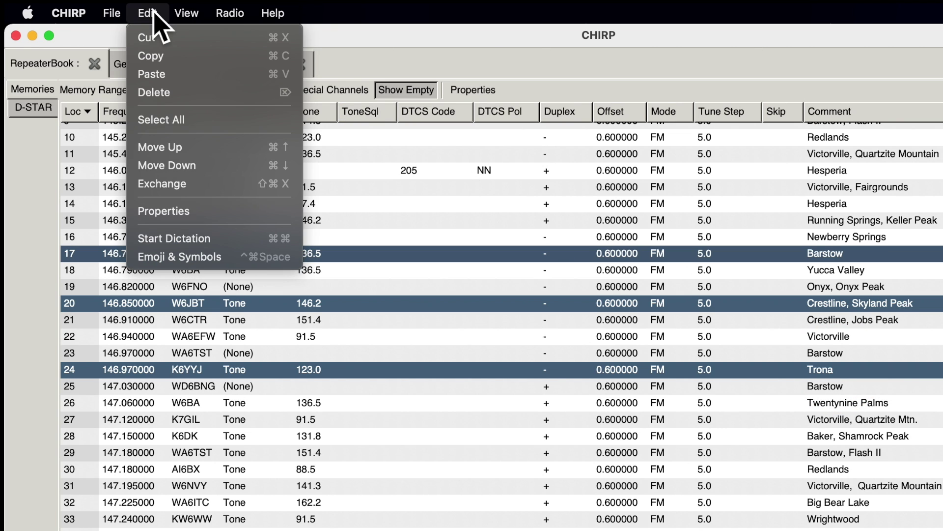
click(169, 57)
- Paste the copied repeaters into the NOAA Weather Alert list, starting at empty memory 11
click(172, 65)
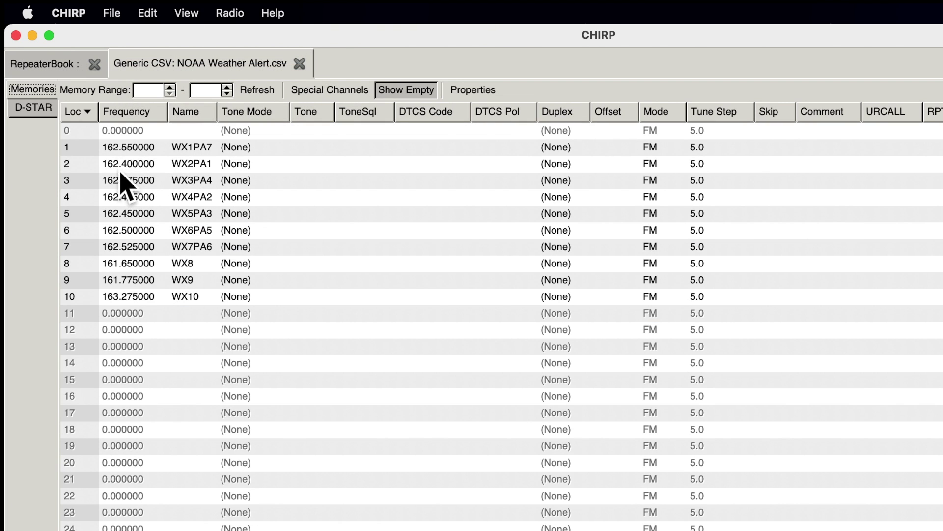
click(108, 314)
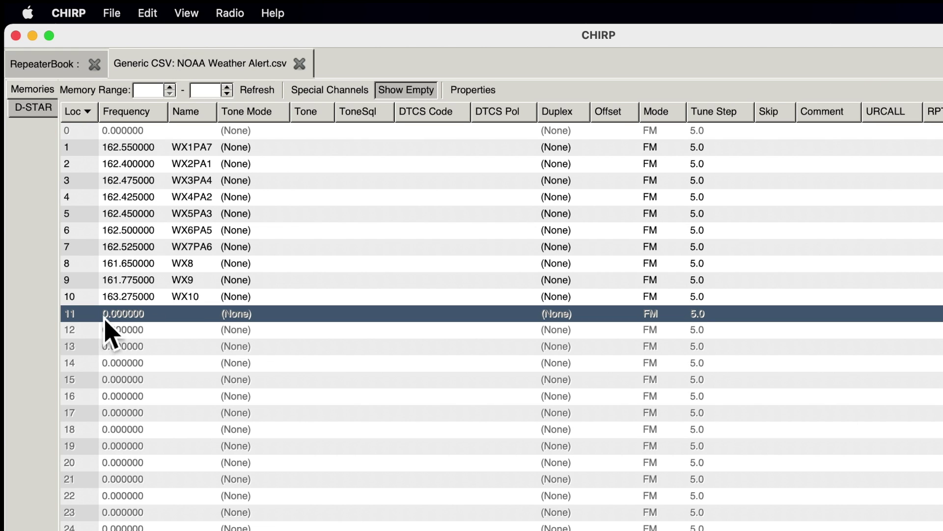
click(159, 13)
click(152, 74)
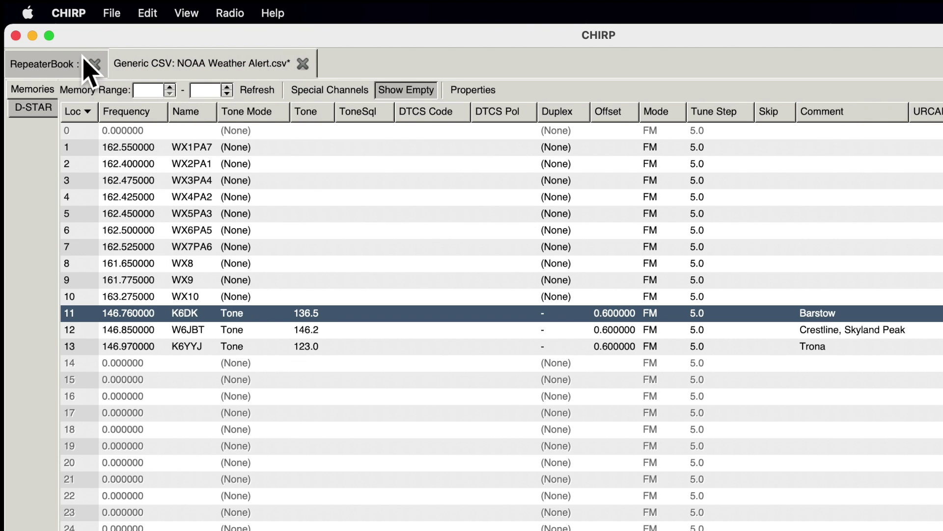
- Check the pasted repeaters by switching between the RepeaterBook results and the NOAA Weather Alert list
click(29, 64)
click(227, 65)
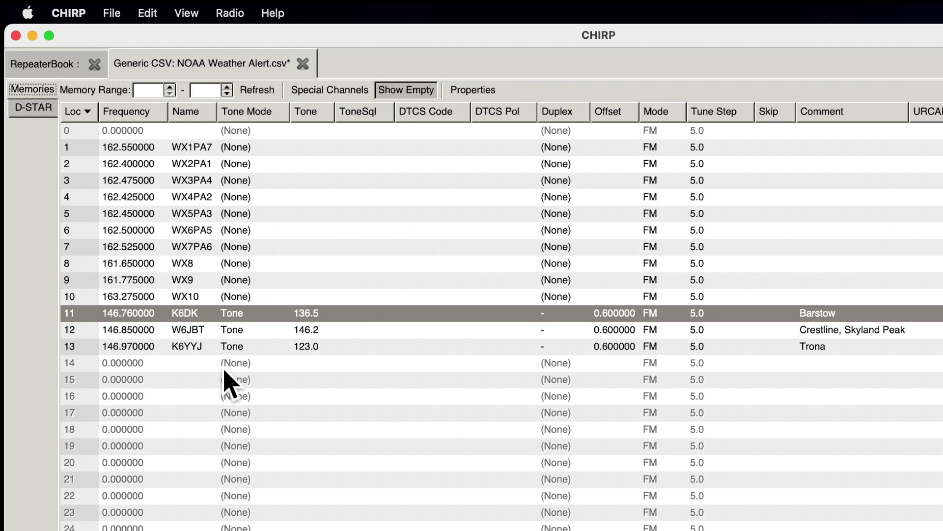
click(293, 359)
- Copy memory 77 (445.520000, Rialto, Fire station) from the RepeaterBook results
click(67, 63)
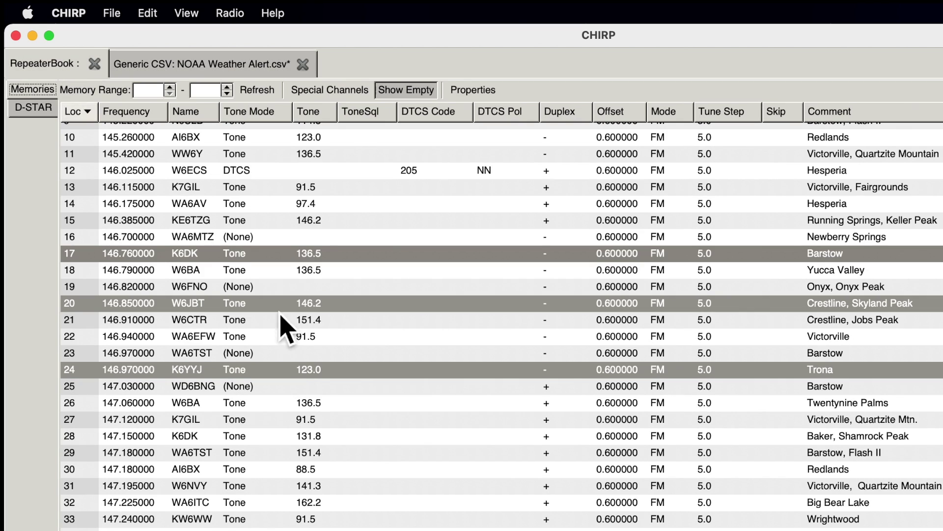
scroll(300, 375, down, 3)
scroll(301, 375, down, 10)
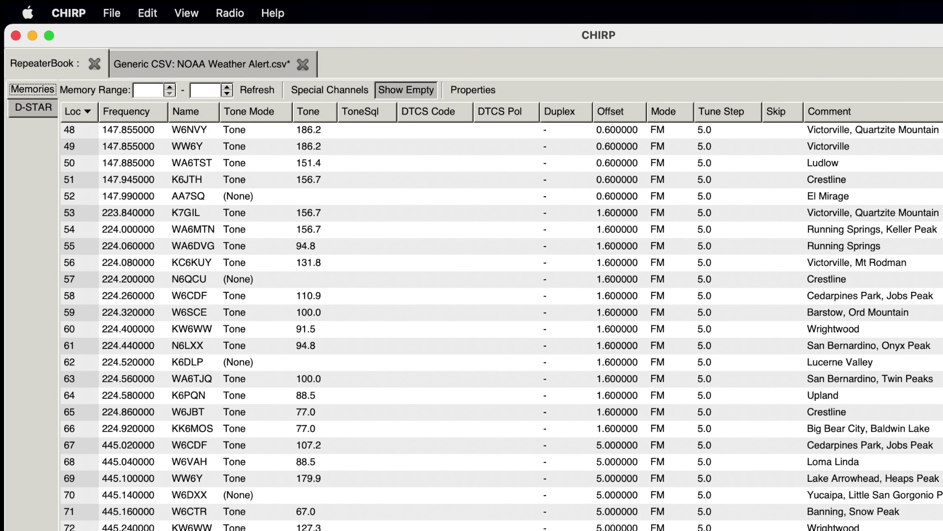
click(859, 530)
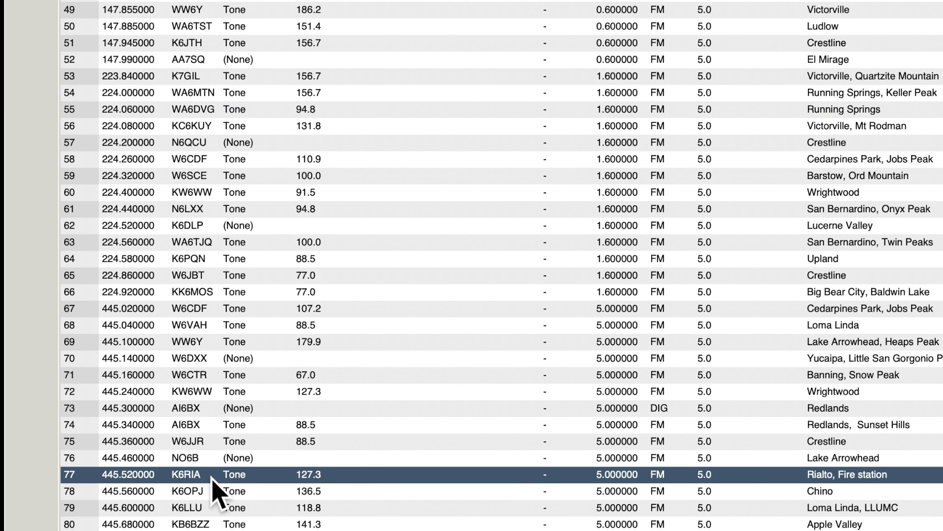
click(148, 0)
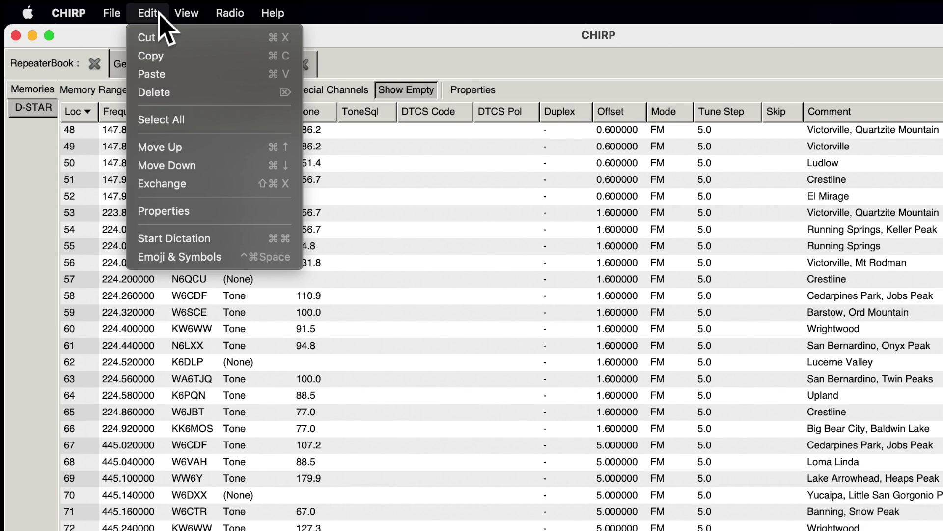